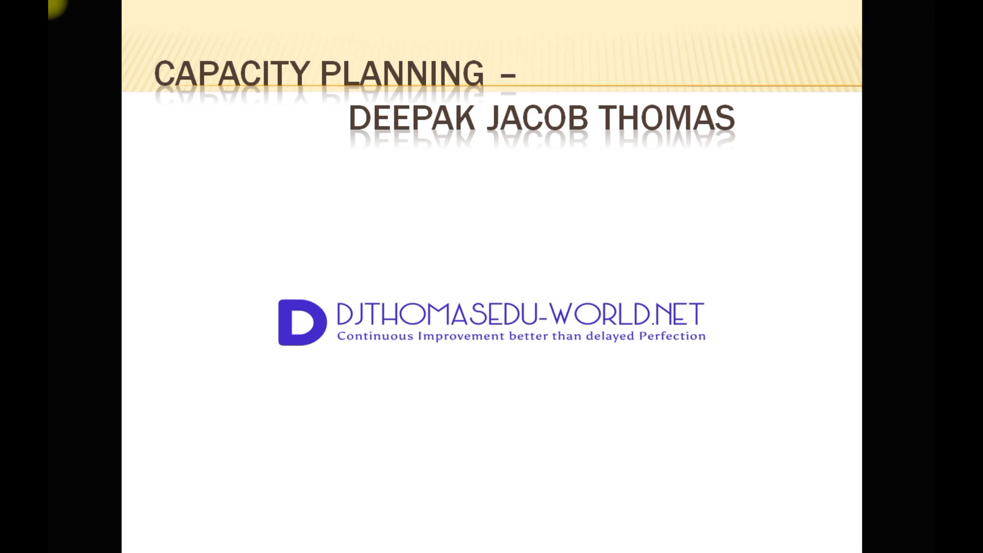
Switch to the capacity planning workbook in Excel and clear the year numbers from cells A13 to A17
key(alt+Tab)
key(Tab)
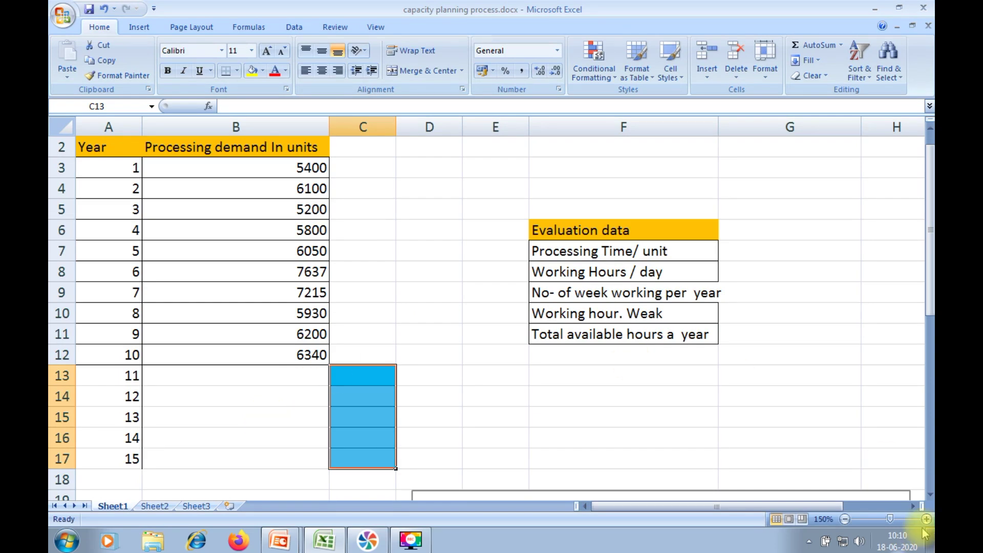
click(926, 518)
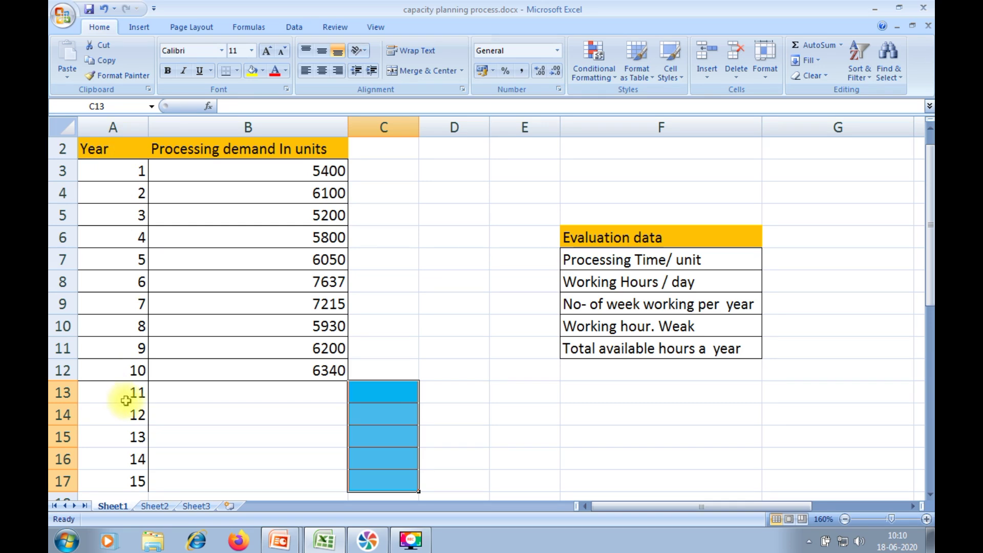
drag(110, 395, 118, 477)
key(Delete)
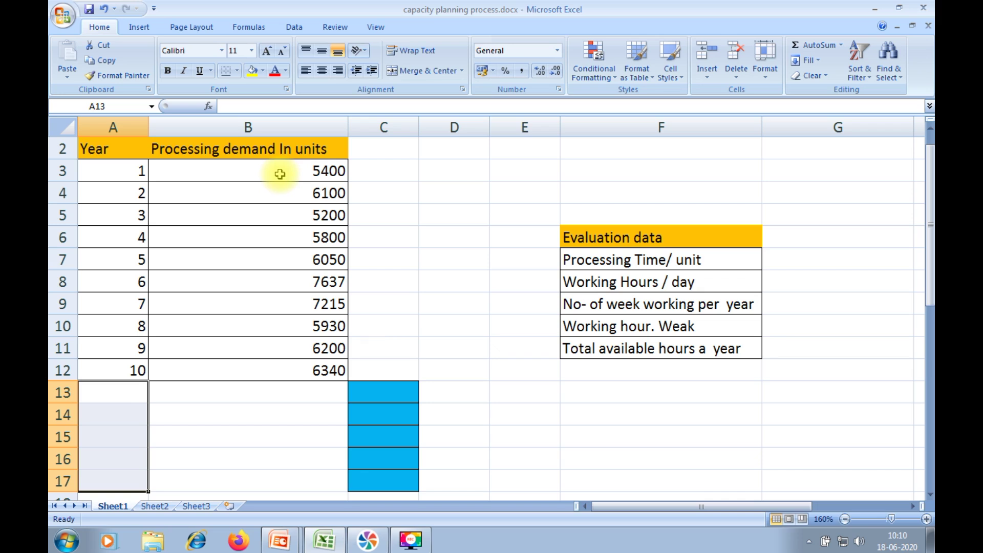
Enter the forecast years 11, 12, 13, 14 and 15 in cells A13 to A17 of the Year column
drag(281, 172, 278, 372)
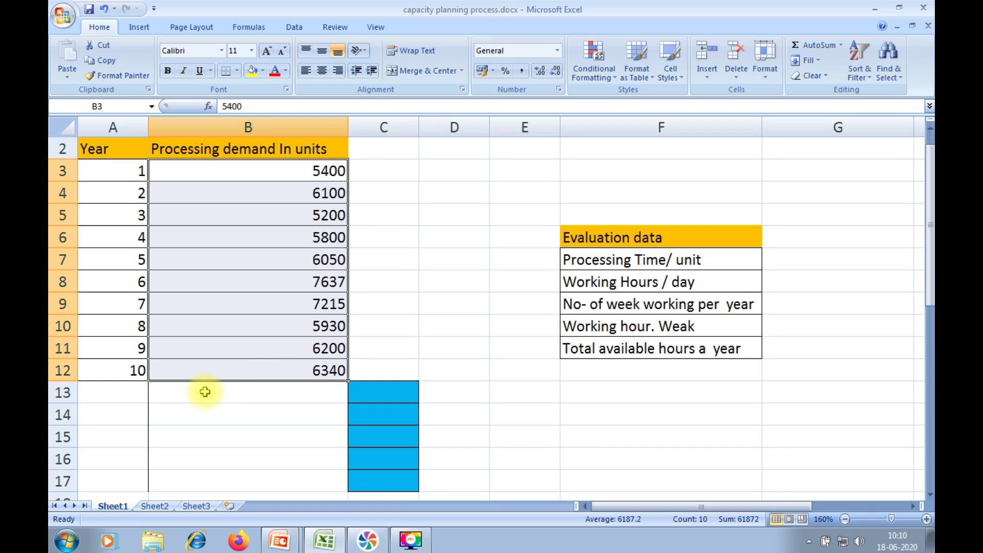
click(127, 397)
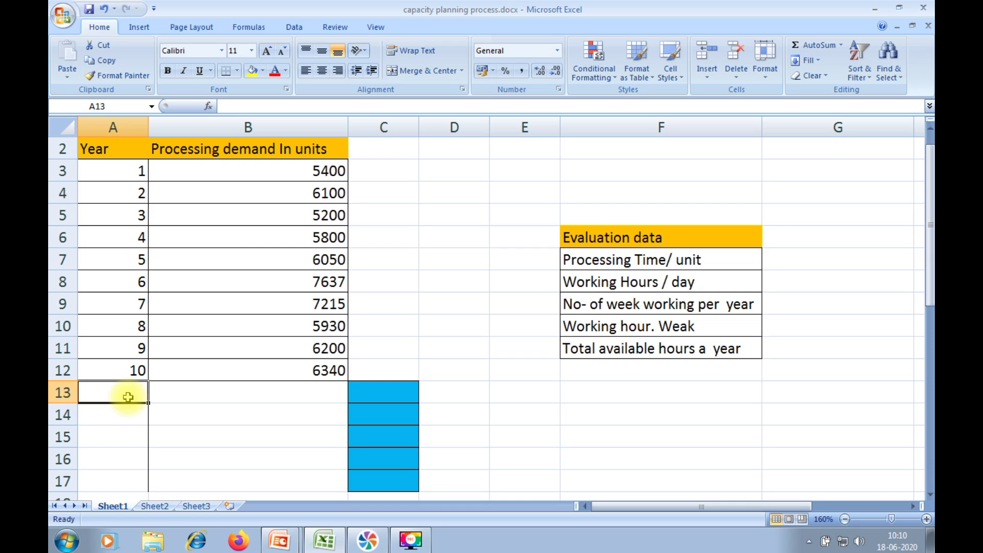
text(11)
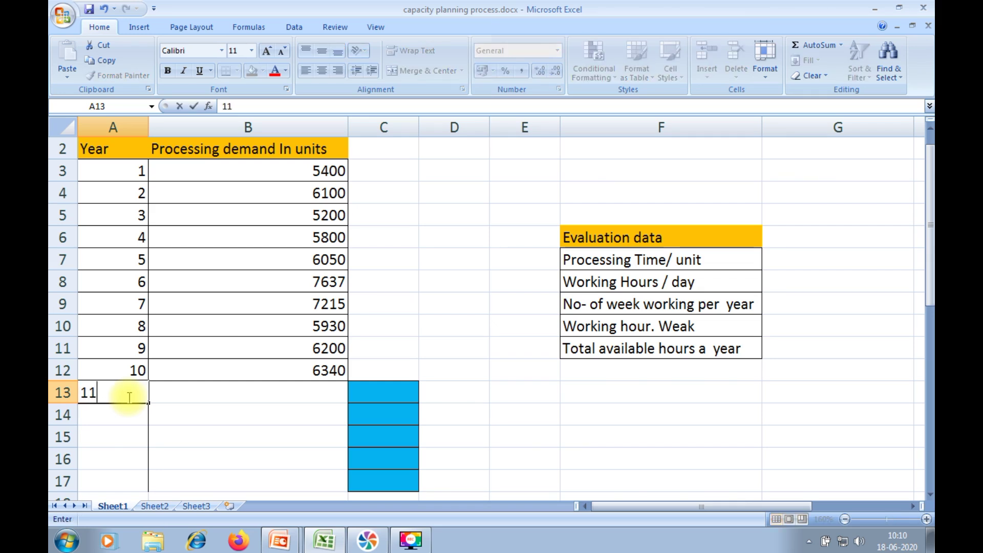
key(Return)
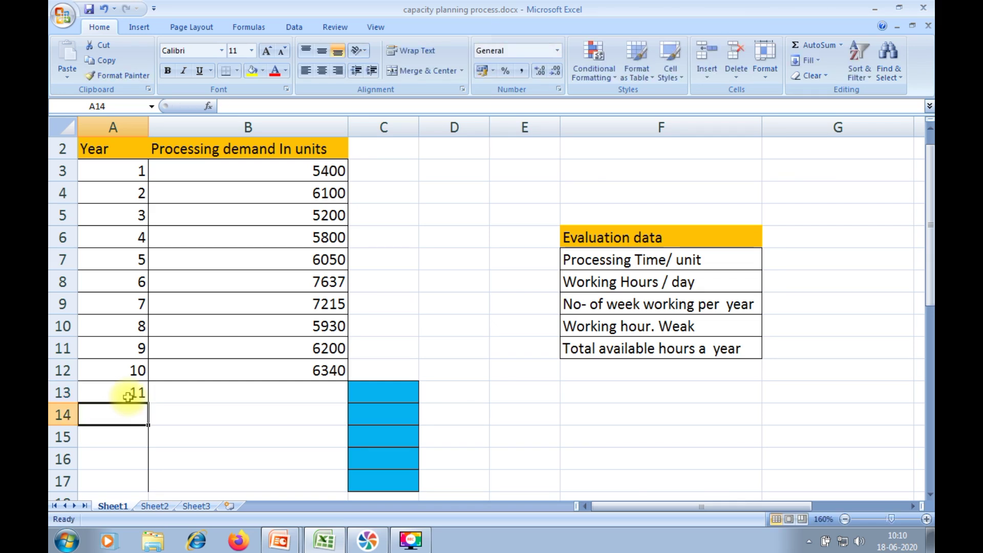
text(1213)
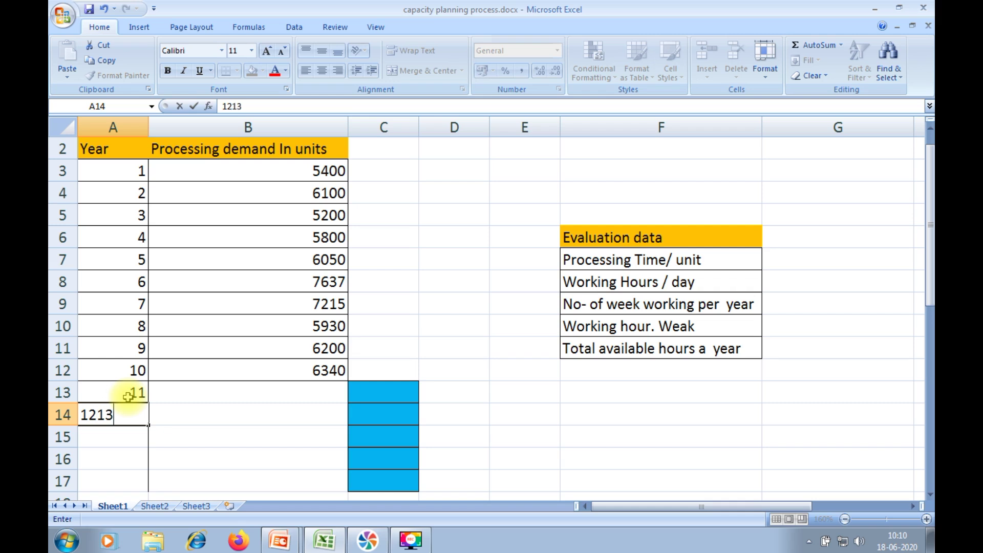
key(BackSpace)
key(BackSpace)
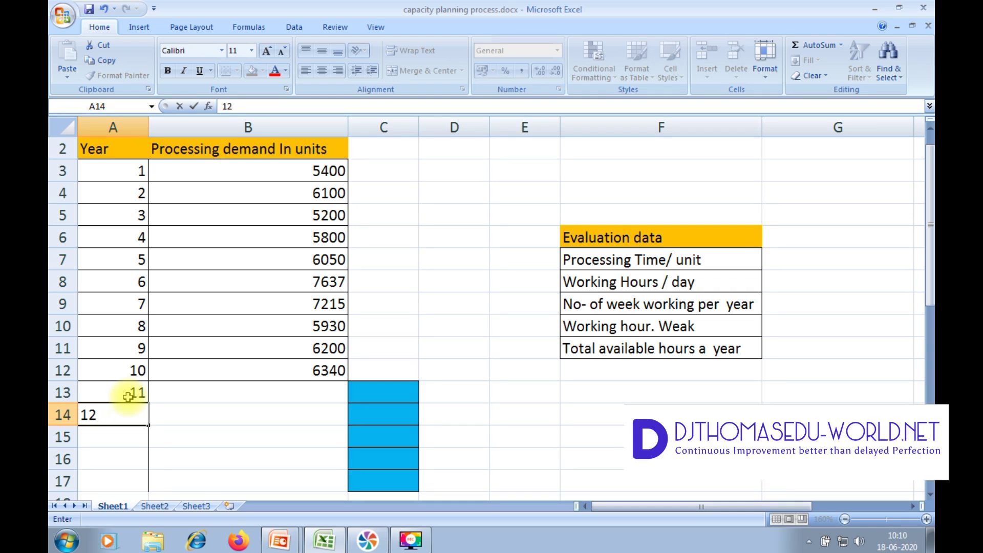
key(Return)
text(13)
key(Return)
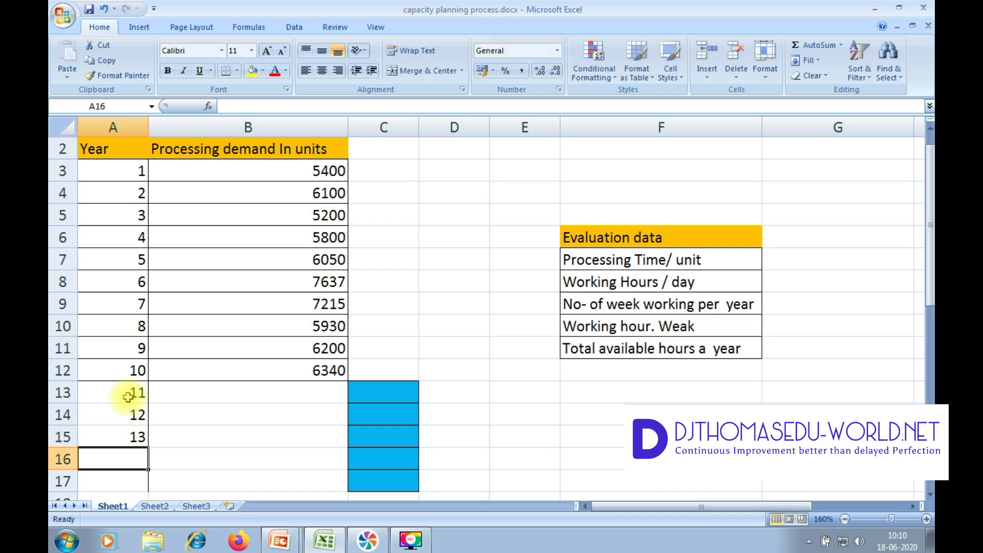
text(14)
key(Return)
text(145)
key(BackSpace)
key(BackSpace)
text(5)
key(Return)
drag(131, 372, 133, 455)
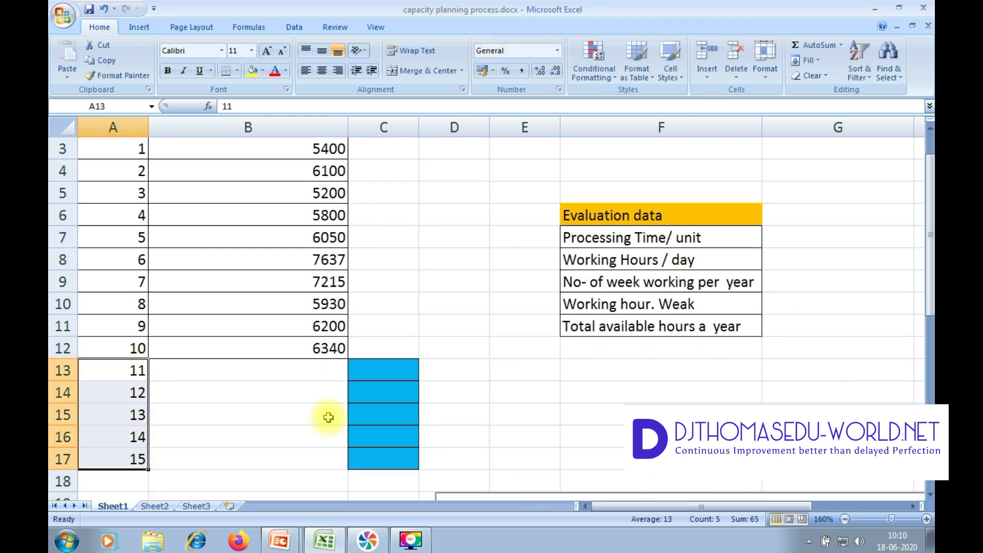
click(389, 372)
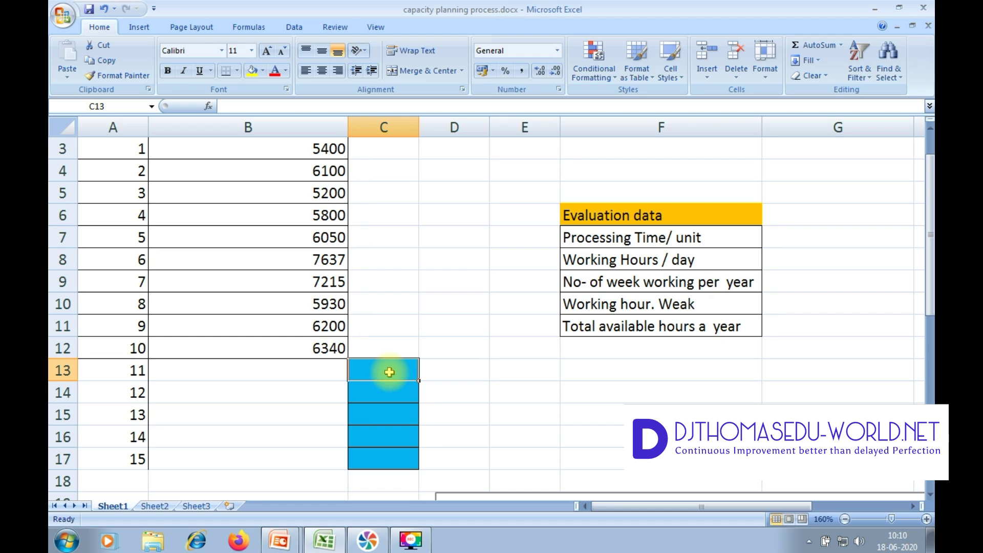
Insert a scatter chart with only markers from the year and processing demand data in A2:B12
scroll(315, 356, up, 1)
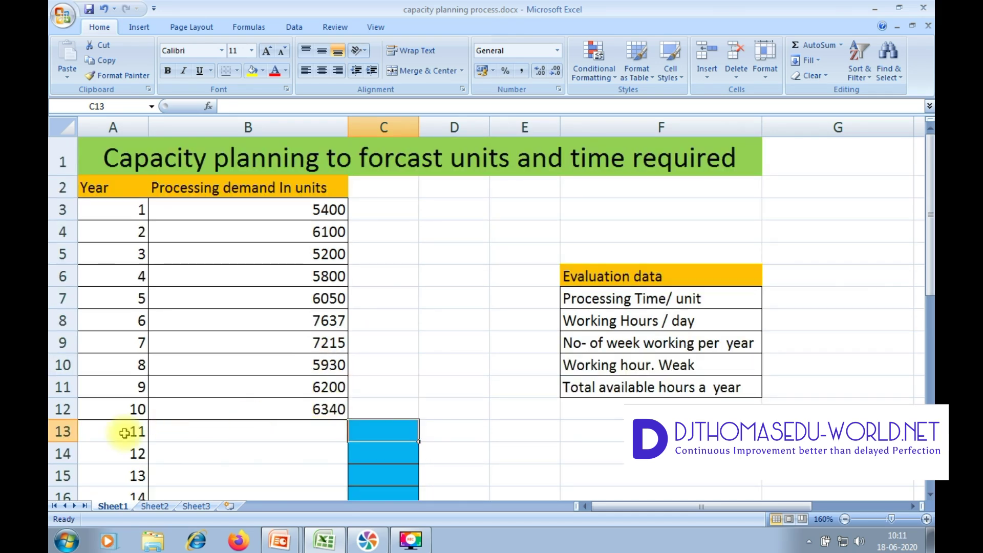
click(313, 408)
drag(262, 395, 93, 187)
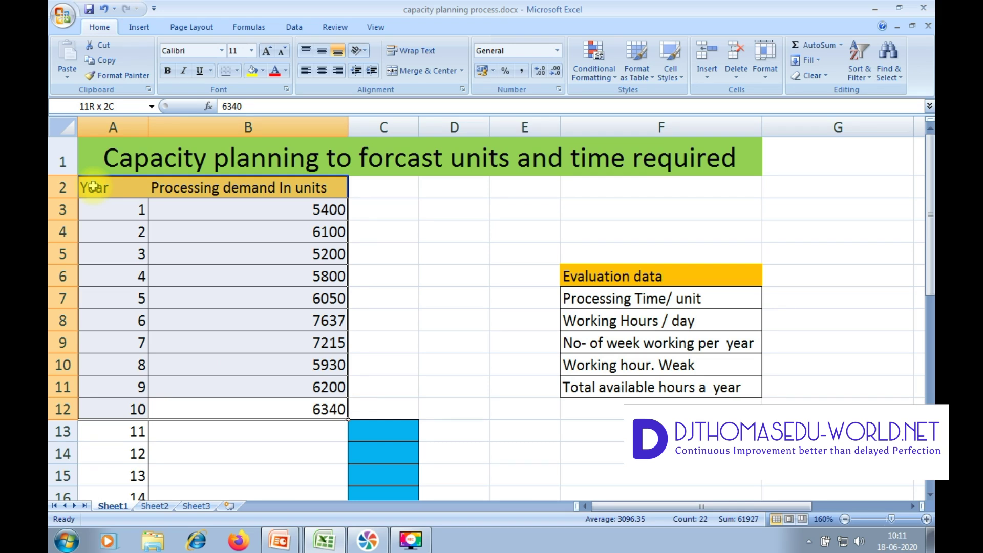
drag(93, 188, 93, 187)
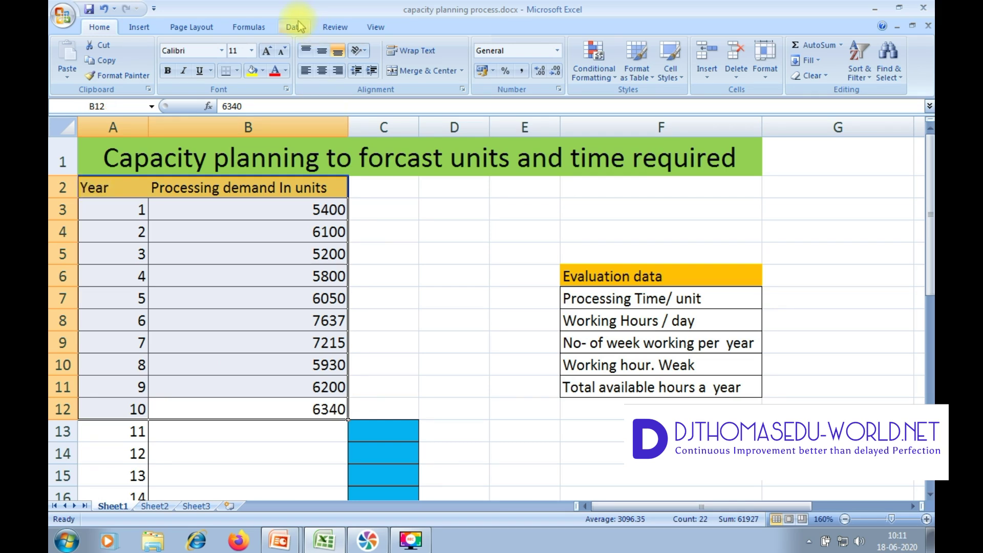
click(138, 26)
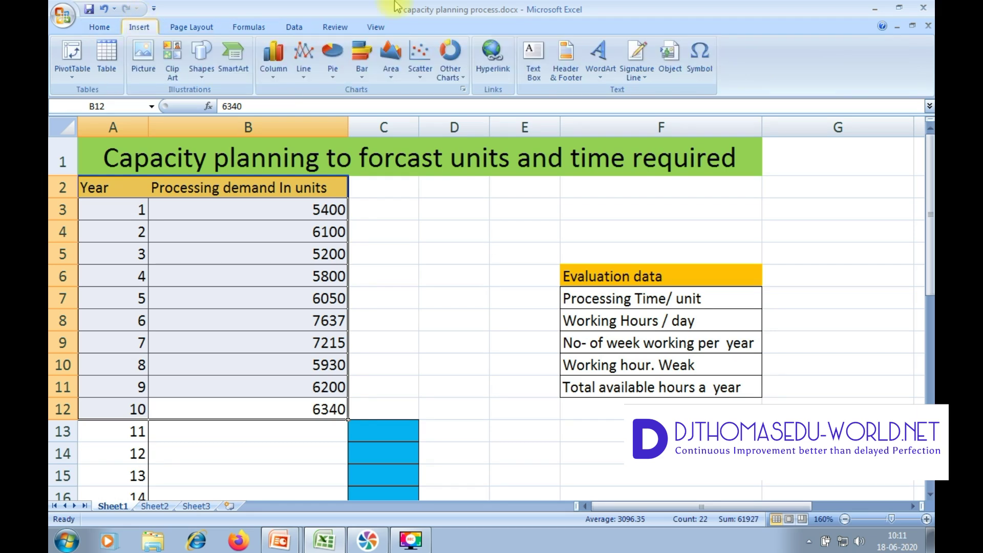
click(421, 69)
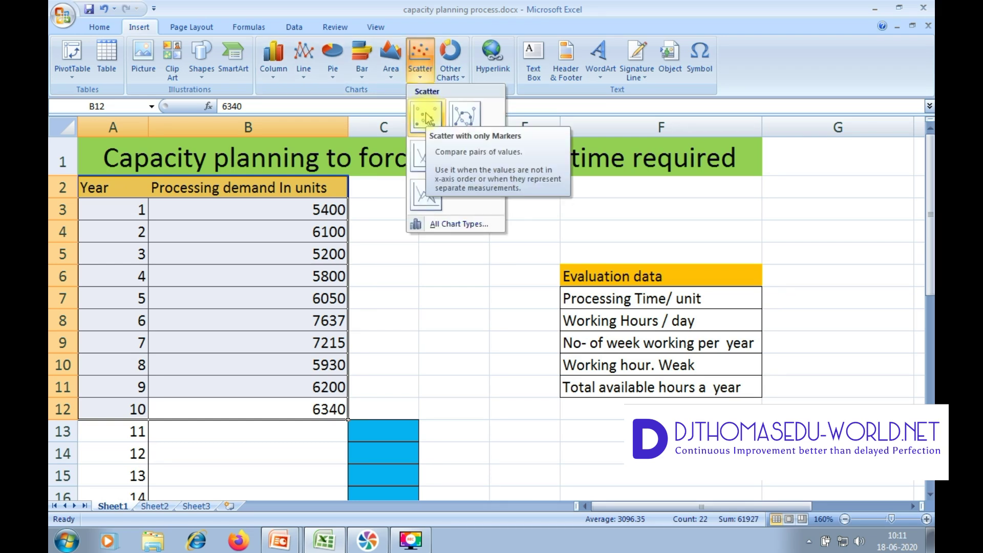
click(427, 117)
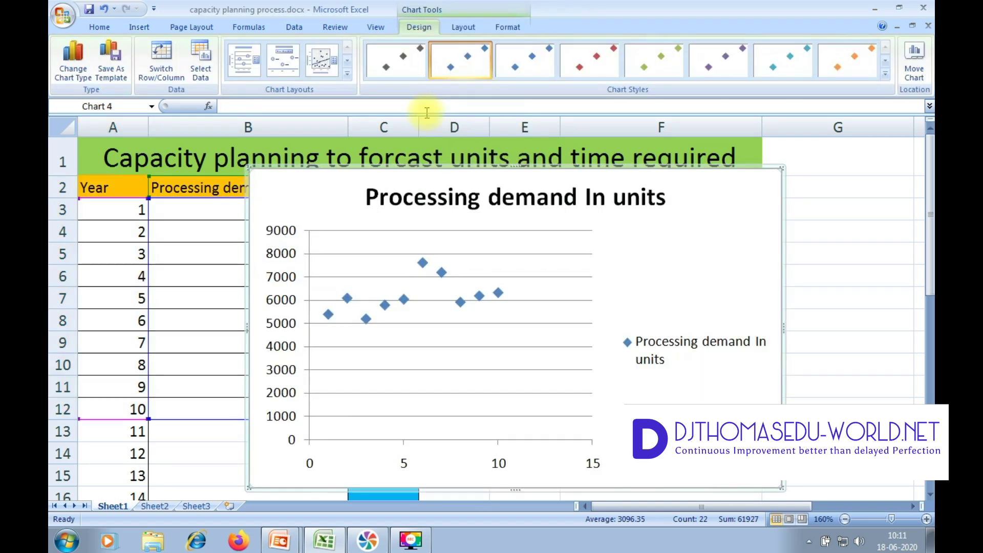
Add a linear trendline to the scatter chart, displaying its equation and R-squared value on the chart
click(464, 28)
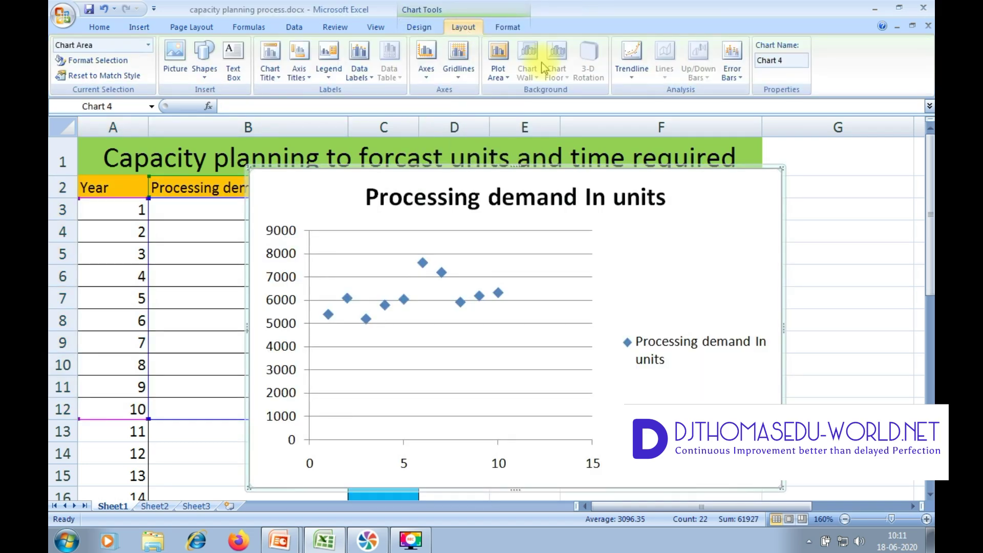
click(632, 80)
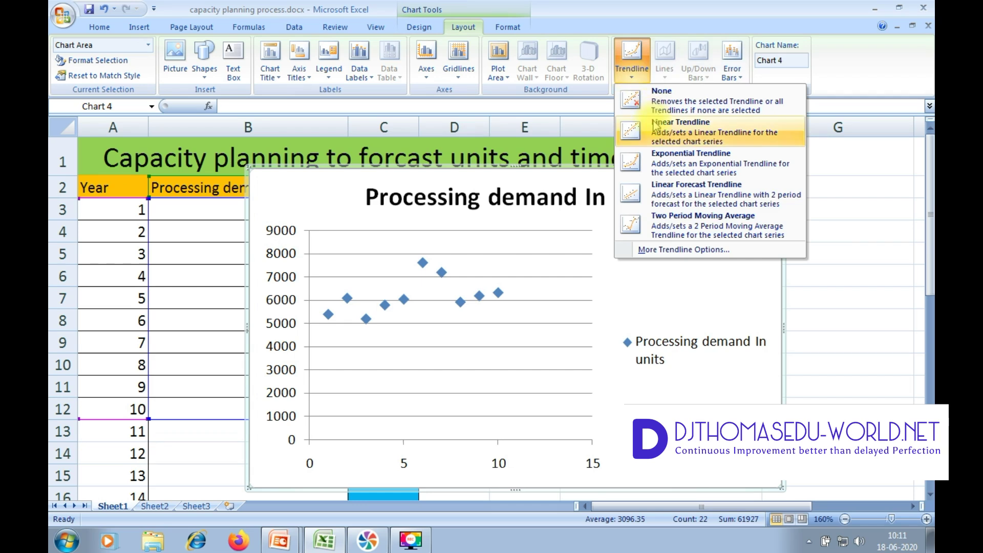
click(682, 250)
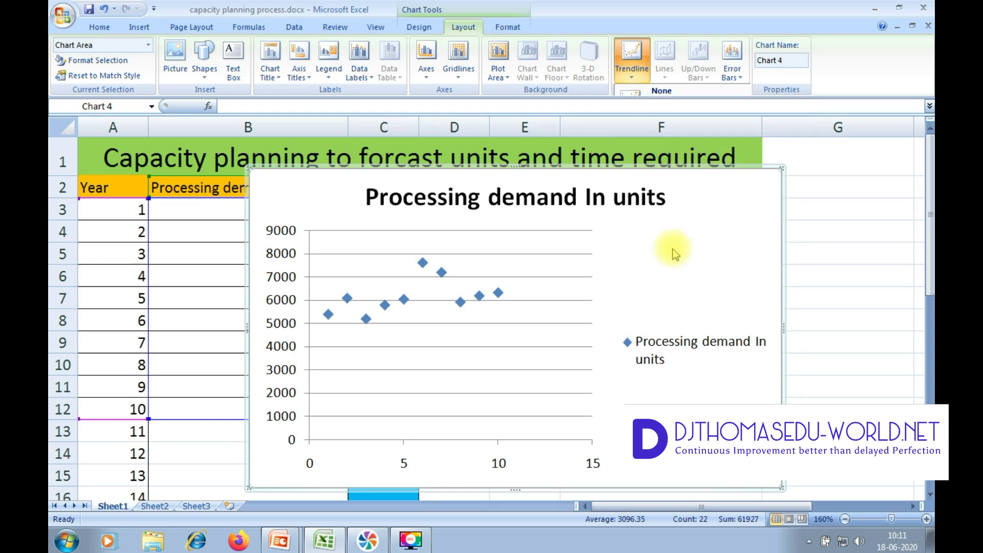
click(460, 104)
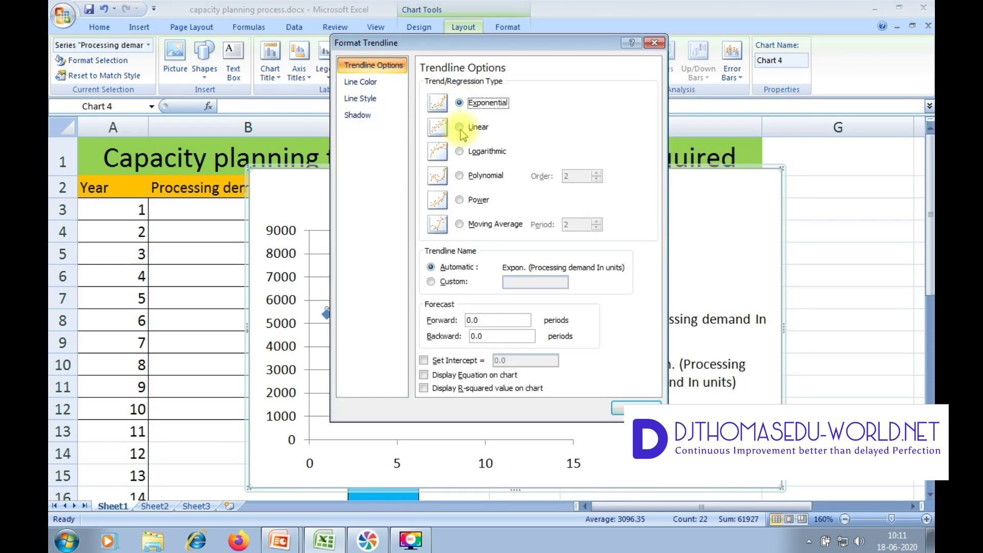
click(460, 128)
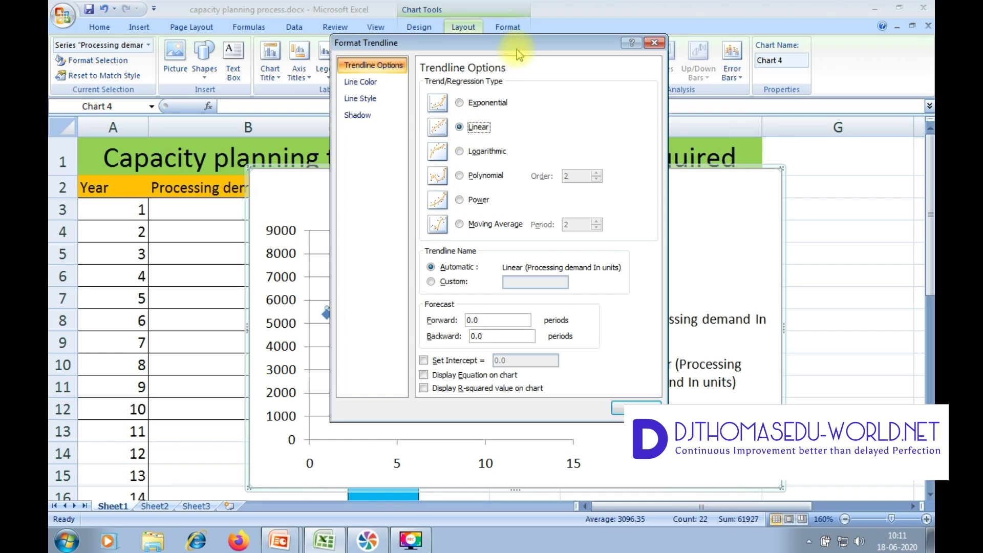
click(429, 379)
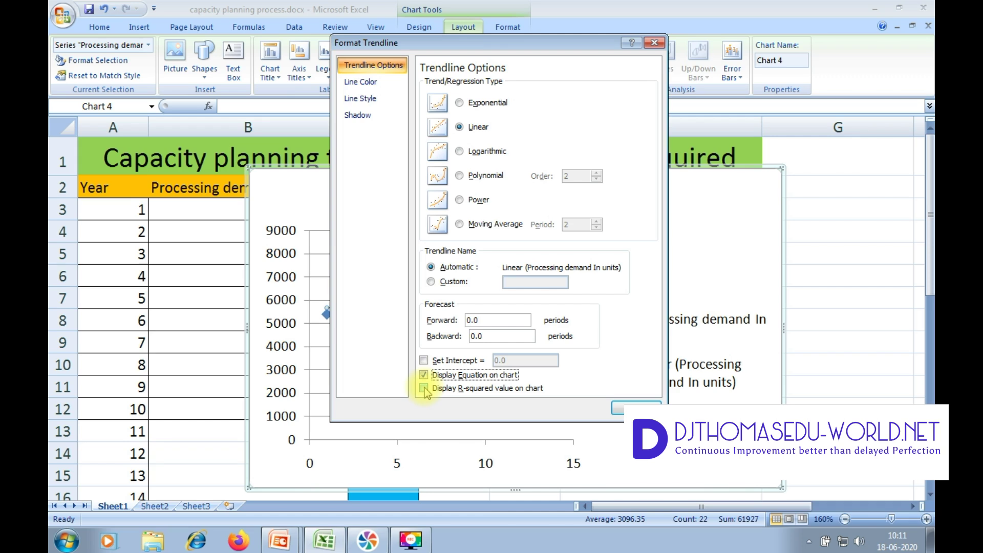
click(424, 389)
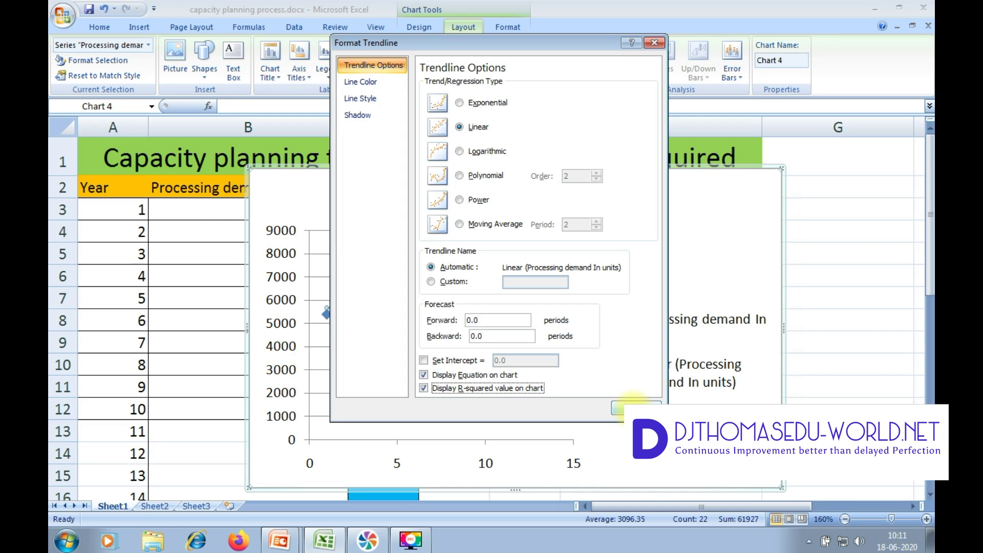
click(635, 408)
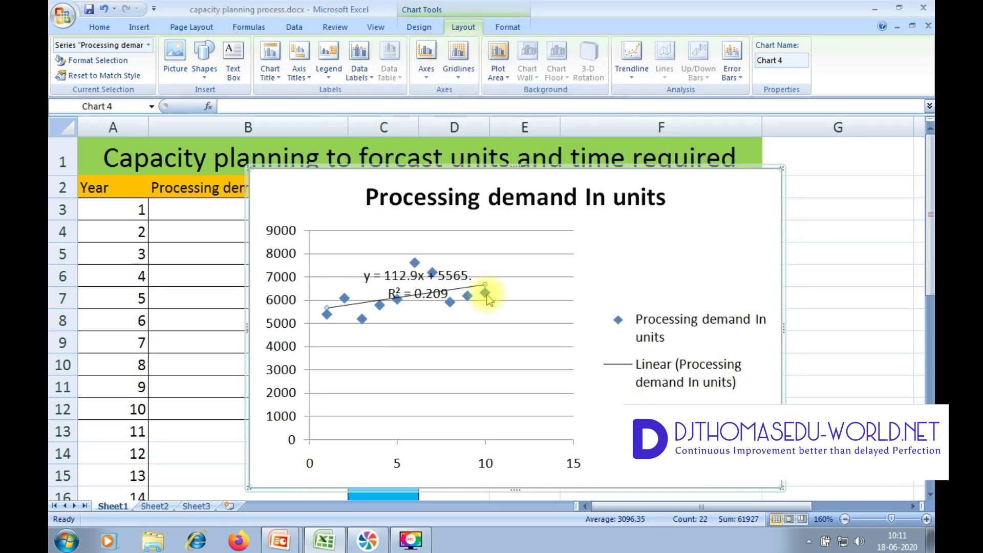
Move the trendline equation label off the plotted points into the empty area above the chart's legend
click(451, 276)
drag(451, 277, 725, 241)
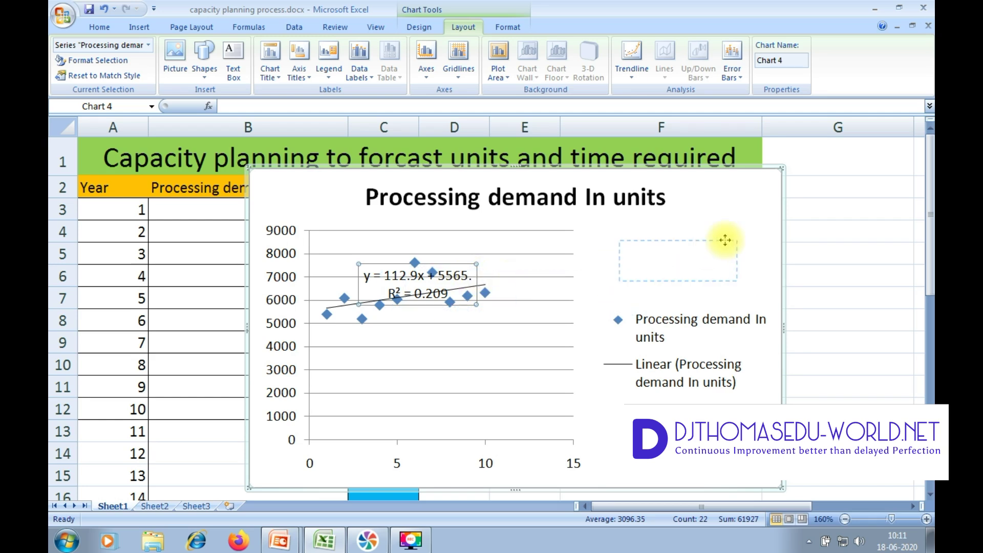
drag(725, 241, 725, 241)
click(794, 298)
Delete the older Processing demand In units chart located below the data table
scroll(763, 354, down, 1)
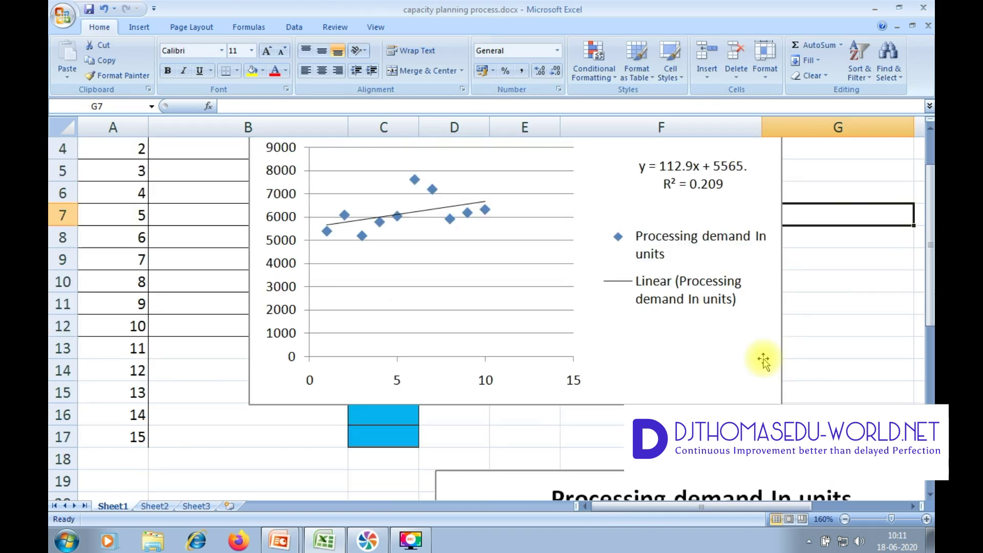
click(563, 470)
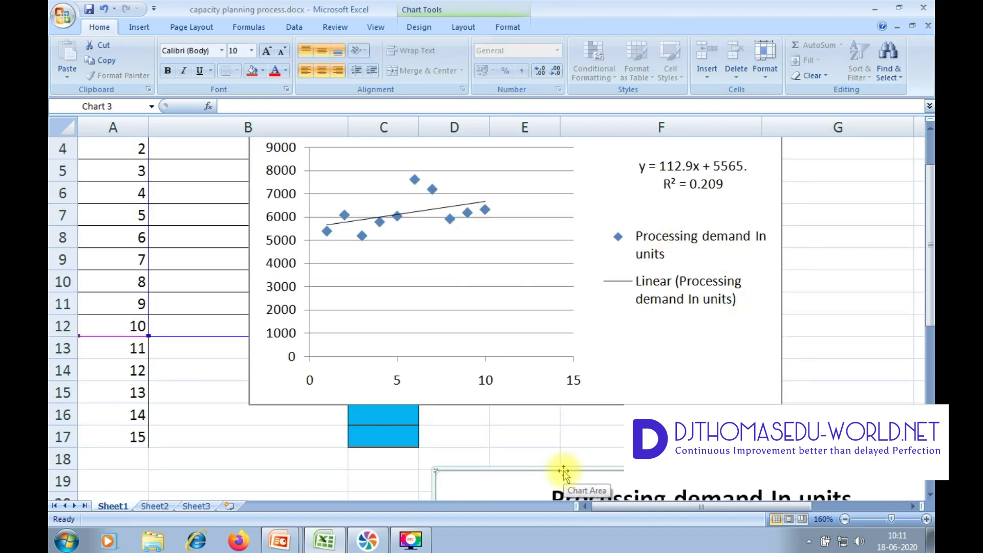
key(Delete)
scroll(563, 470, up, 1)
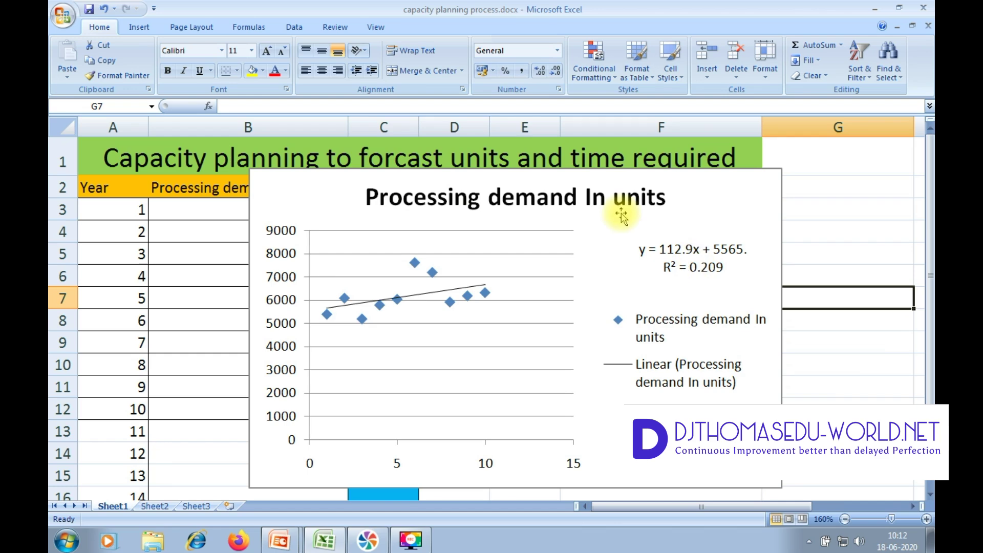
Move the new scatter chart beside the data table so that columns A to C are uncovered
drag(653, 174, 851, 163)
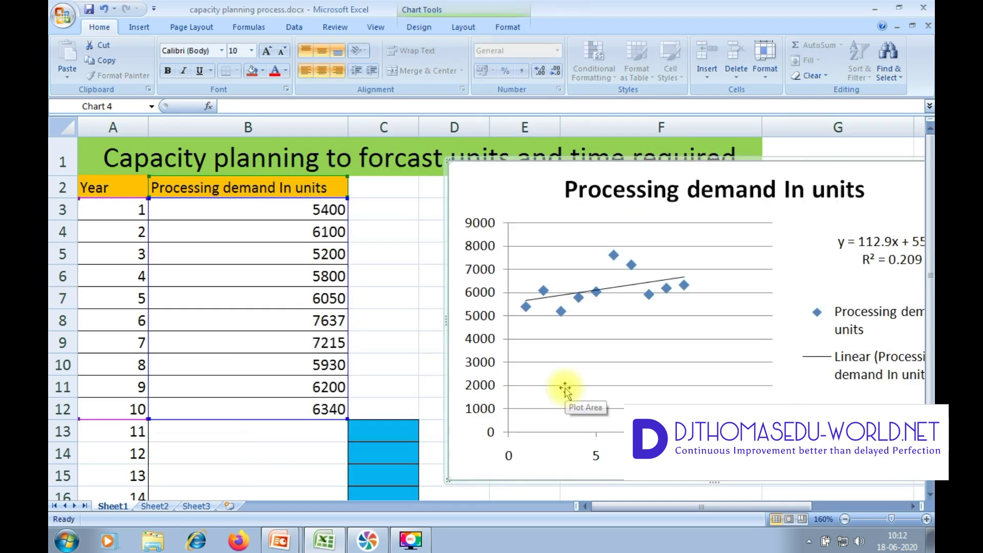
drag(578, 164, 514, 146)
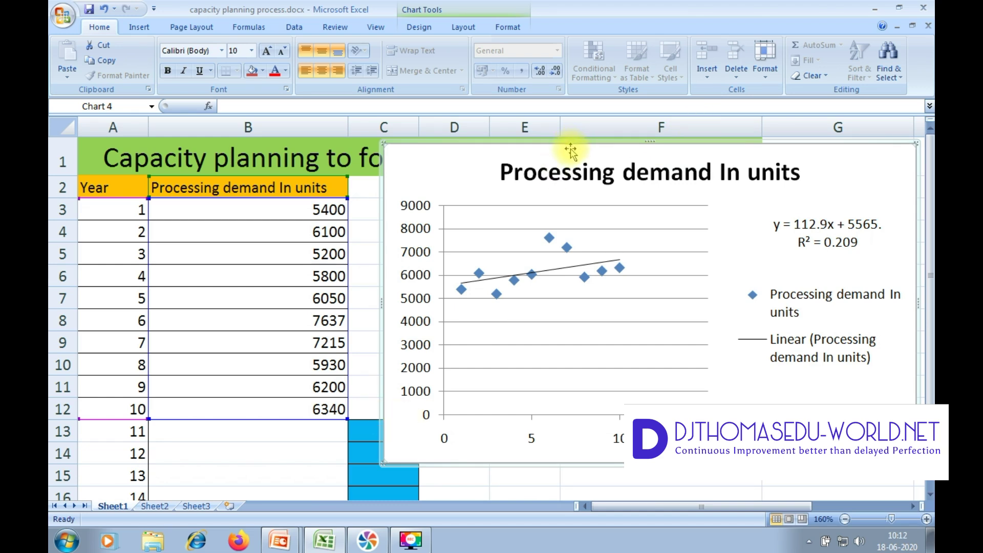
drag(574, 145, 629, 143)
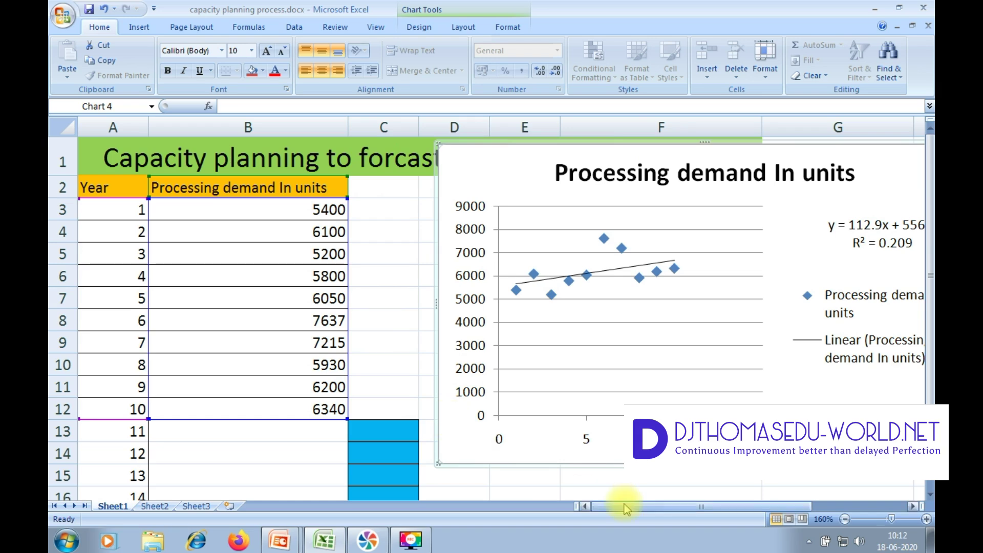
Calculate the year 11 demand in C13 from the trendline equation with the formula =112.9*A13+5565
drag(886, 521, 866, 525)
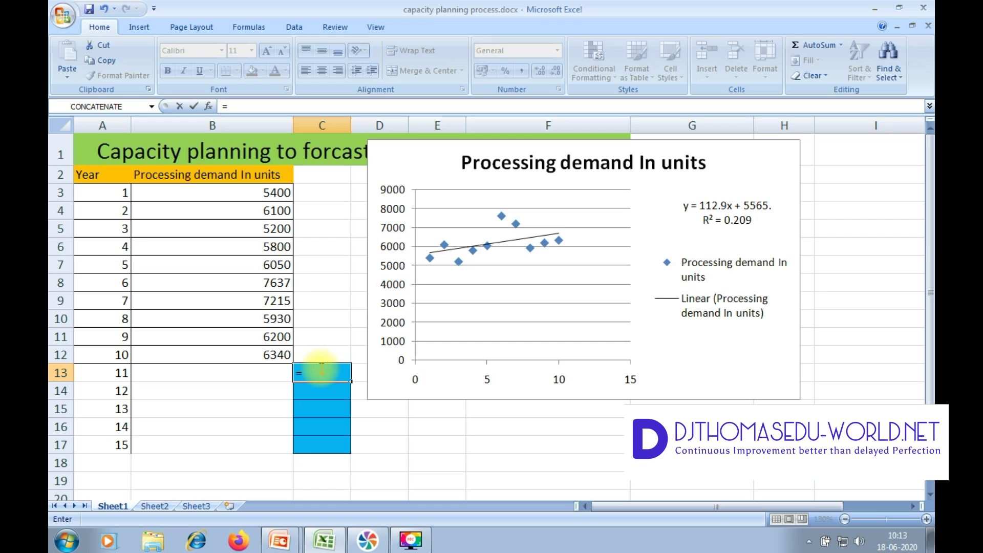
text(112.9*)
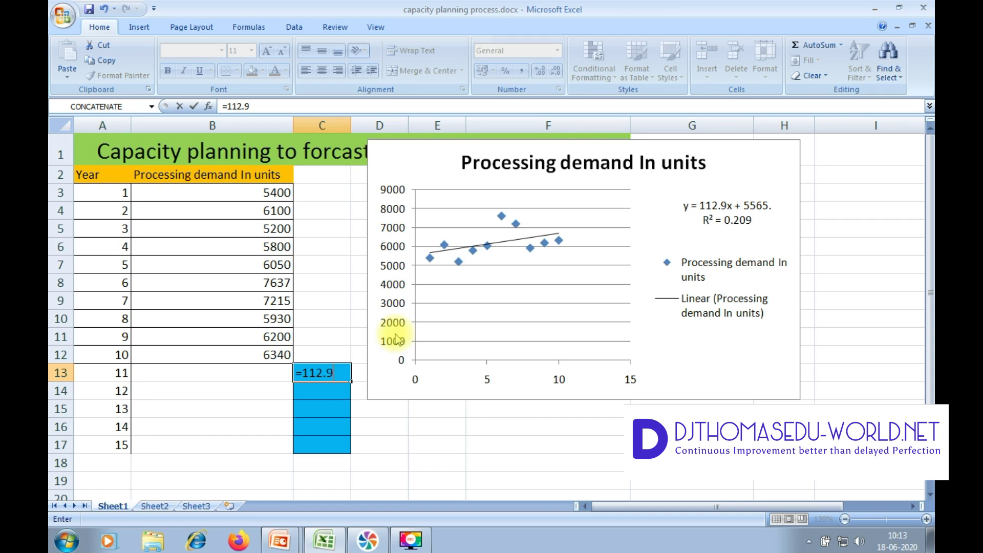
click(106, 369)
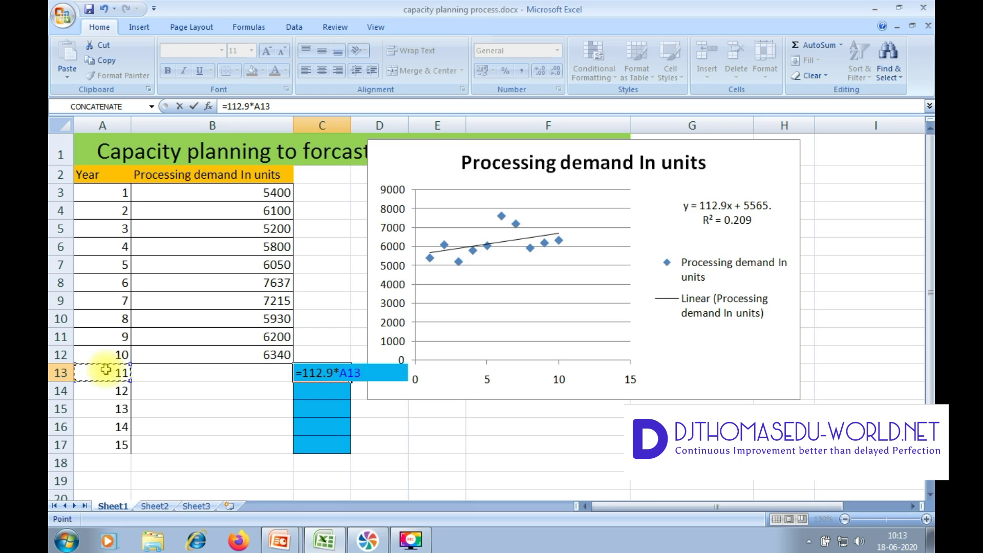
text(+5565)
key(Return)
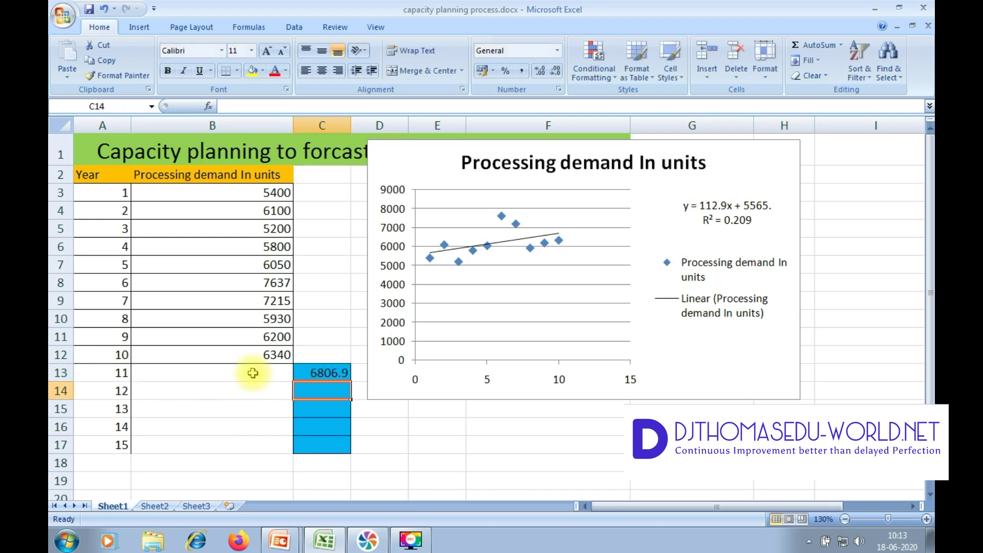
Fill the trendline formula from C13 down through C17 for years 12 to 15, and select the scatter chart
click(338, 374)
drag(353, 378, 352, 449)
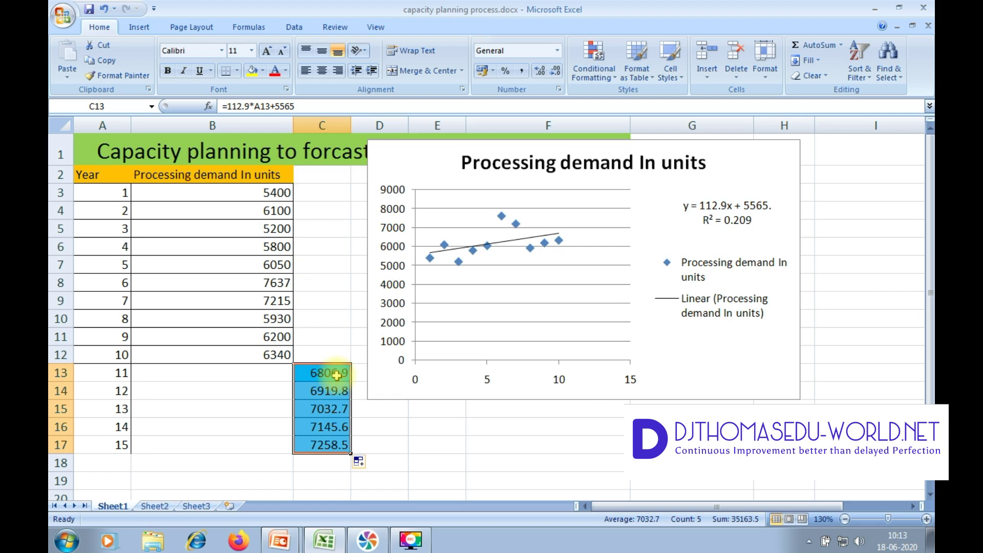
click(621, 144)
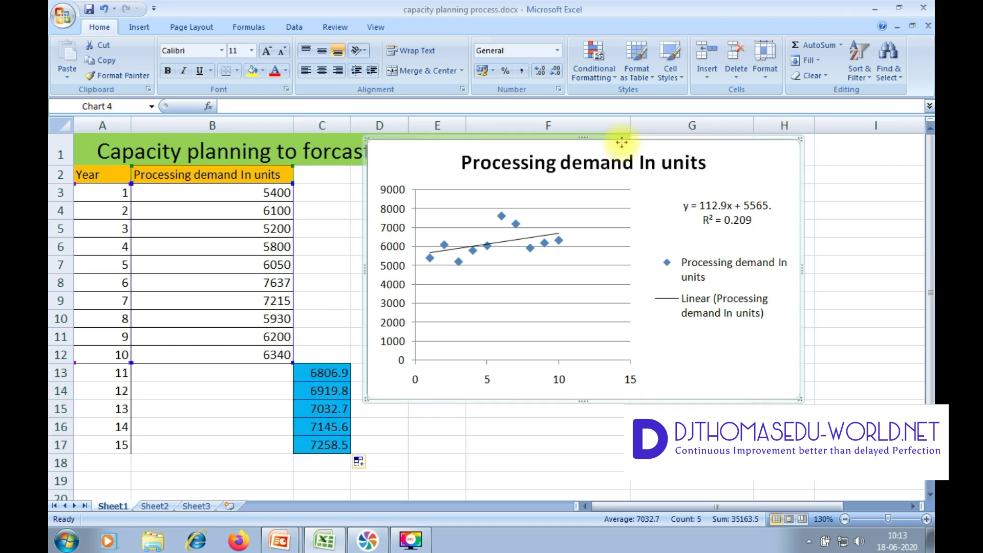
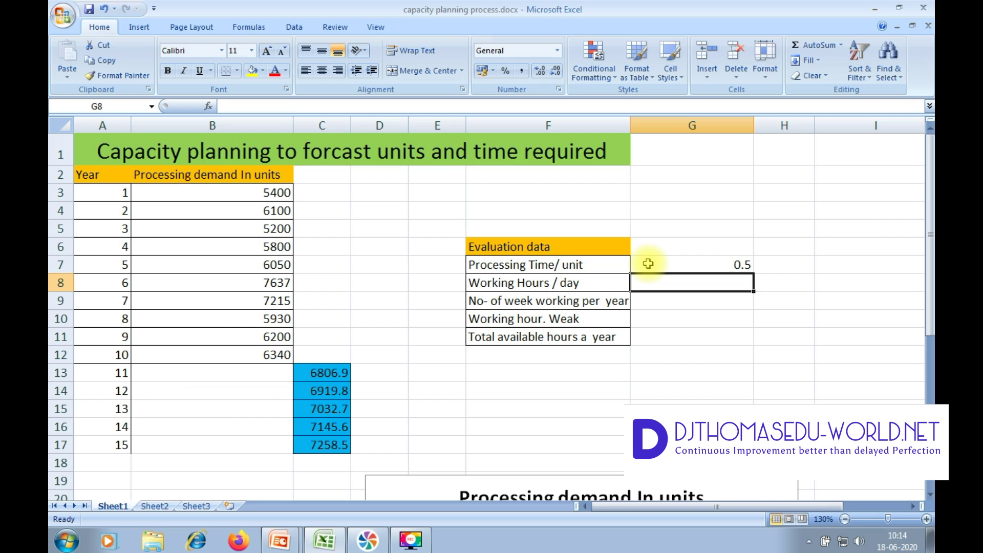
Enter 8 working hours per day and 52 working weeks per year in the evaluation data
text(8)
key(Return)
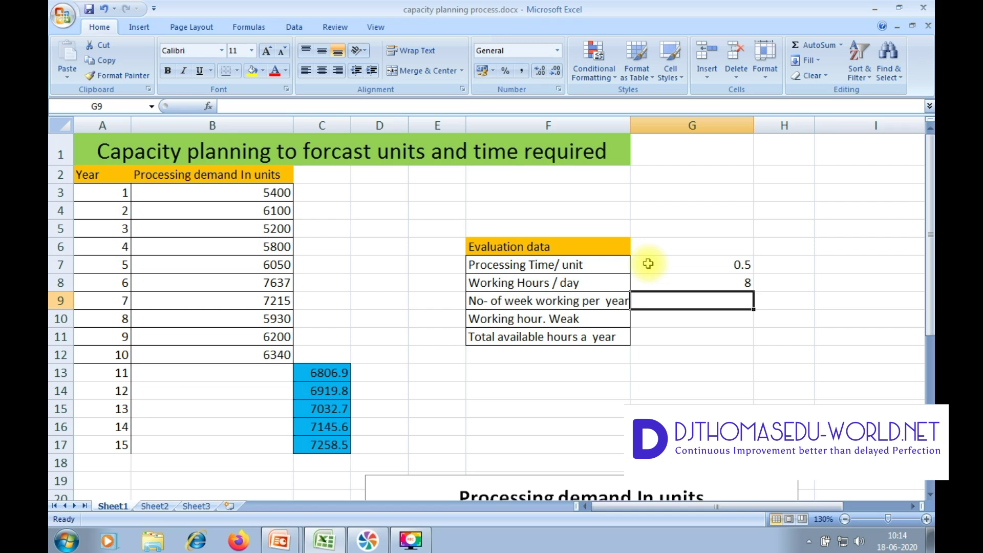
text(52)
key(Return)
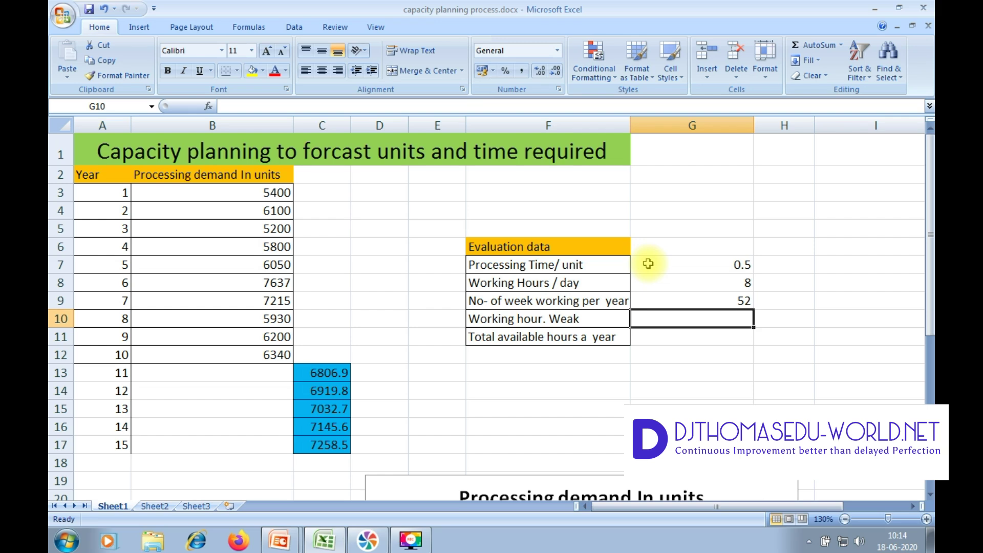
Calculate the weekly working hours in G10 with the formula =G8*4
text(=)
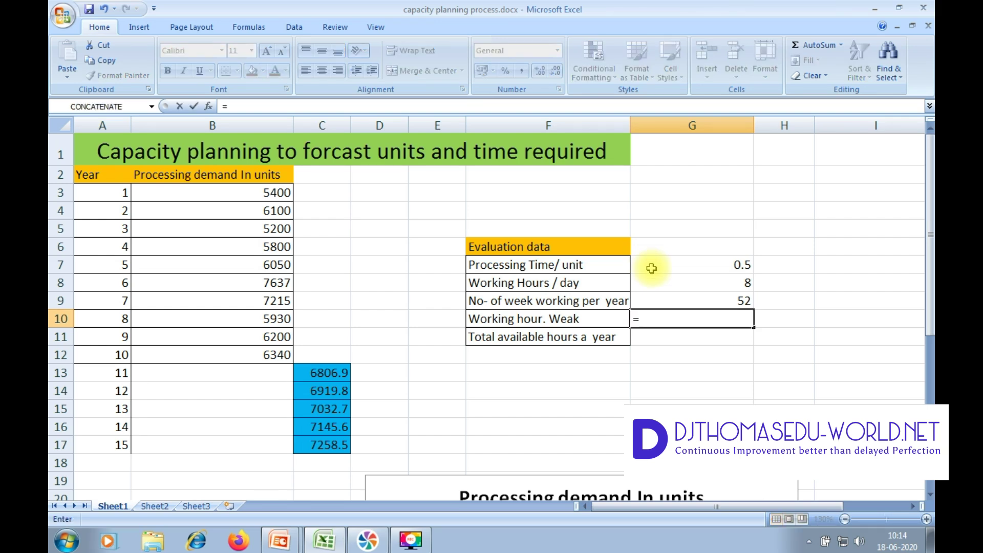
click(659, 286)
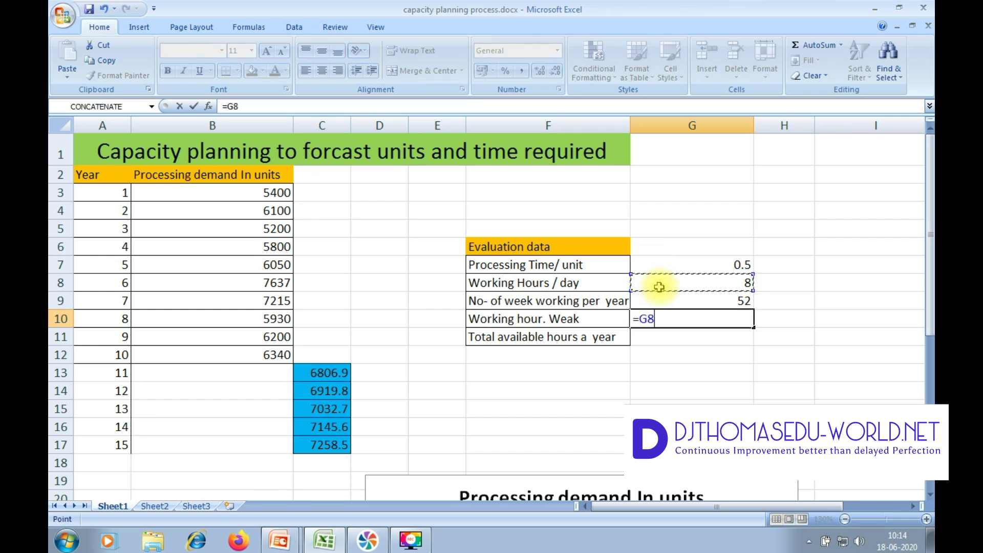
text(*4)
key(Return)
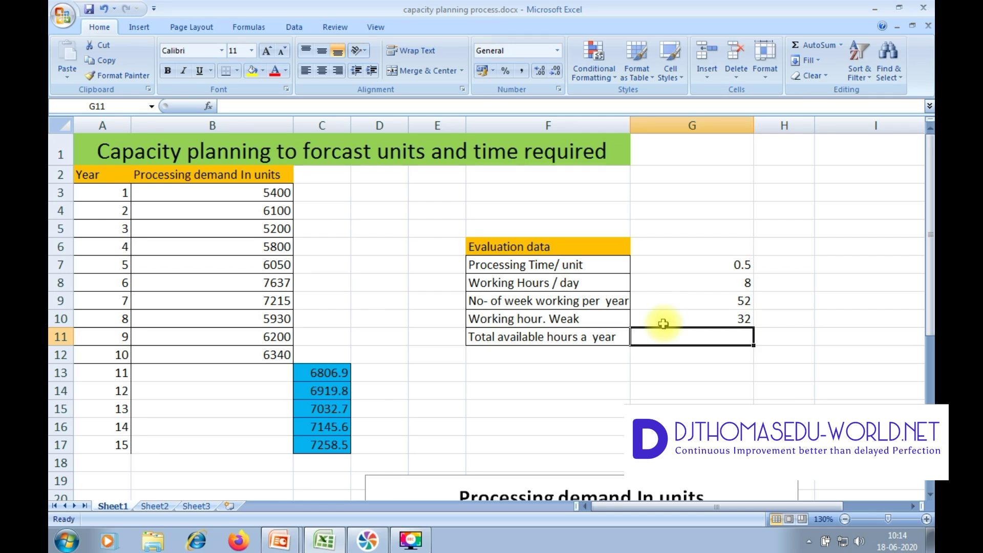
Calculate the total available hours a year in G11 with the formula =G9*G10
text(=)
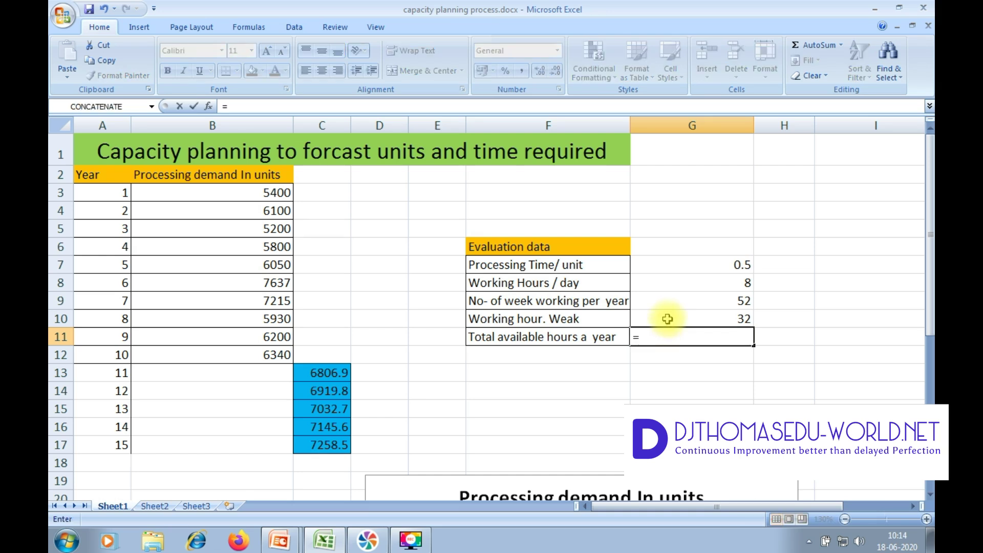
click(673, 307)
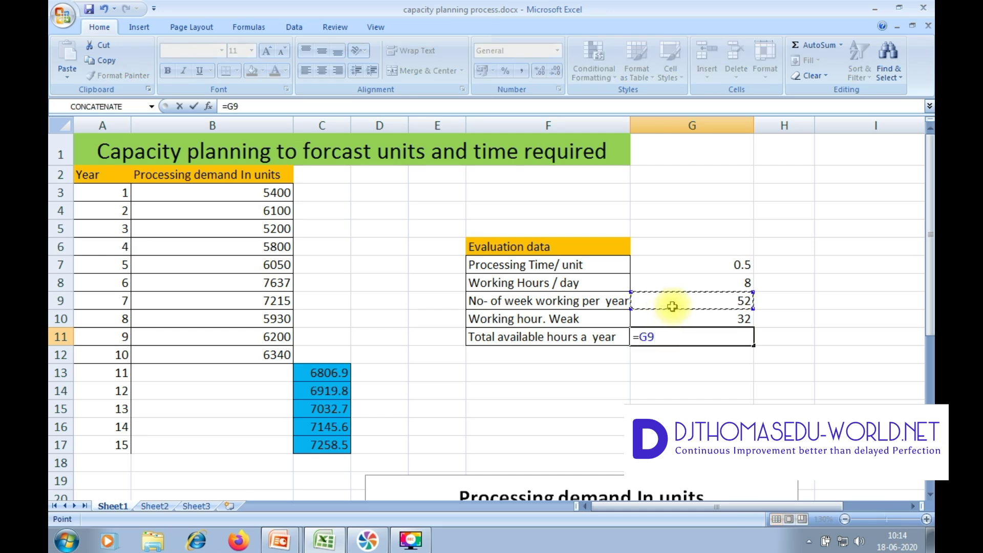
text(*)
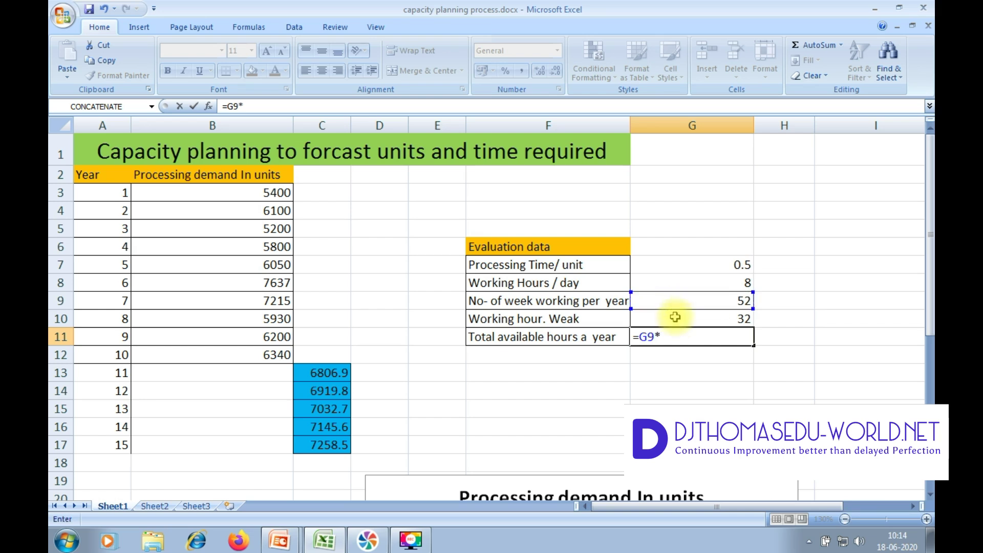
click(675, 323)
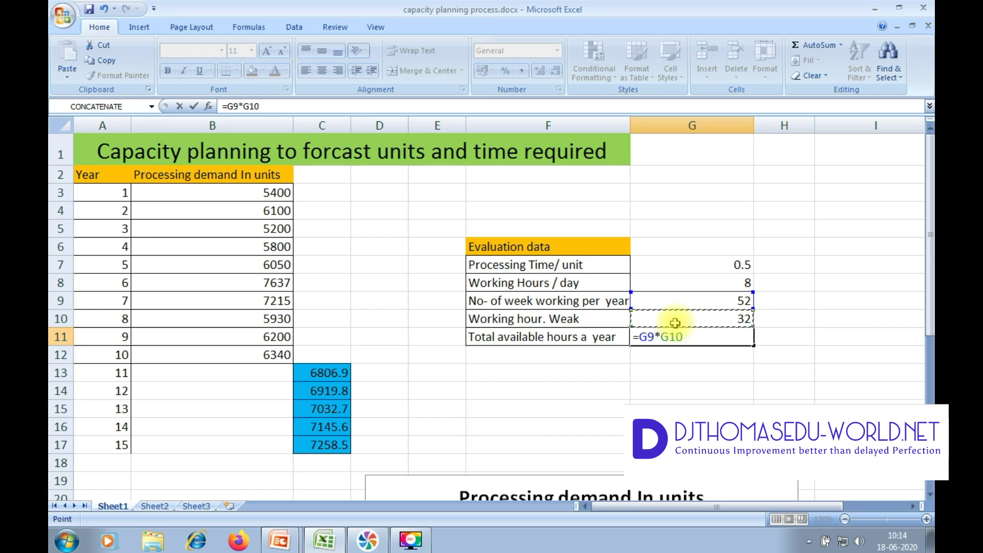
key(Return)
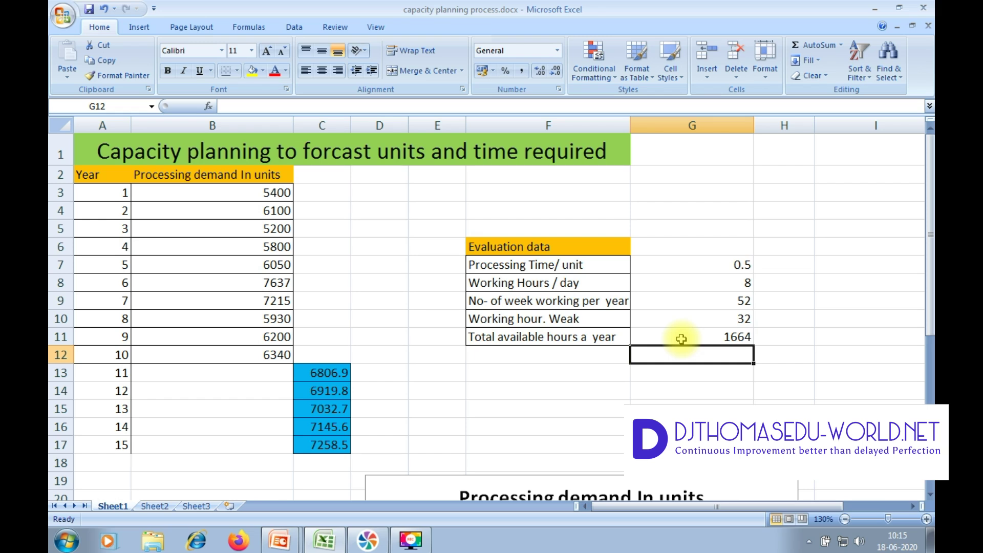
Apply all borders to the evaluation data values in G7:G11
drag(668, 259, 655, 334)
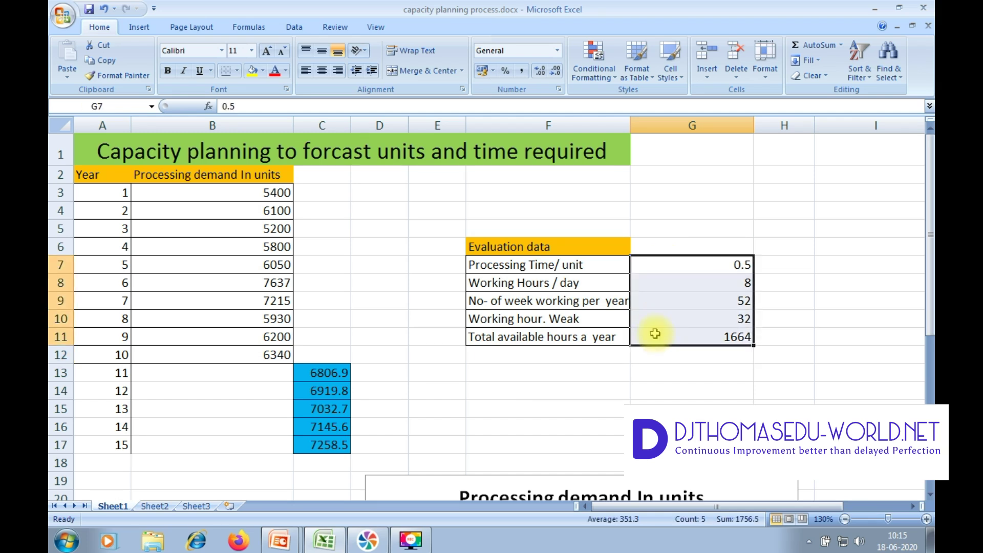
key(alt+h)
key(b)
key(a)
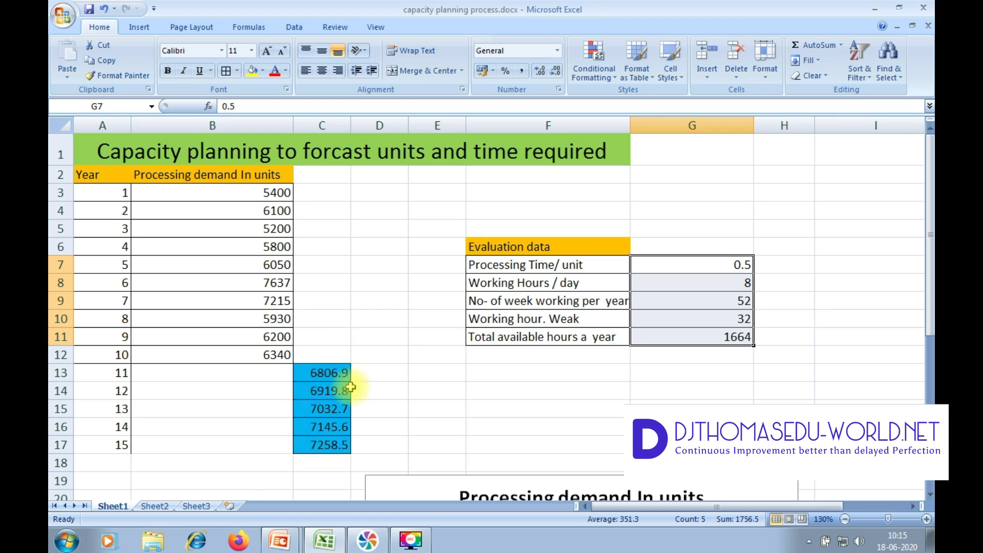
Label cell C12 above the forecast values "forcast demand" and wrap its text
click(334, 359)
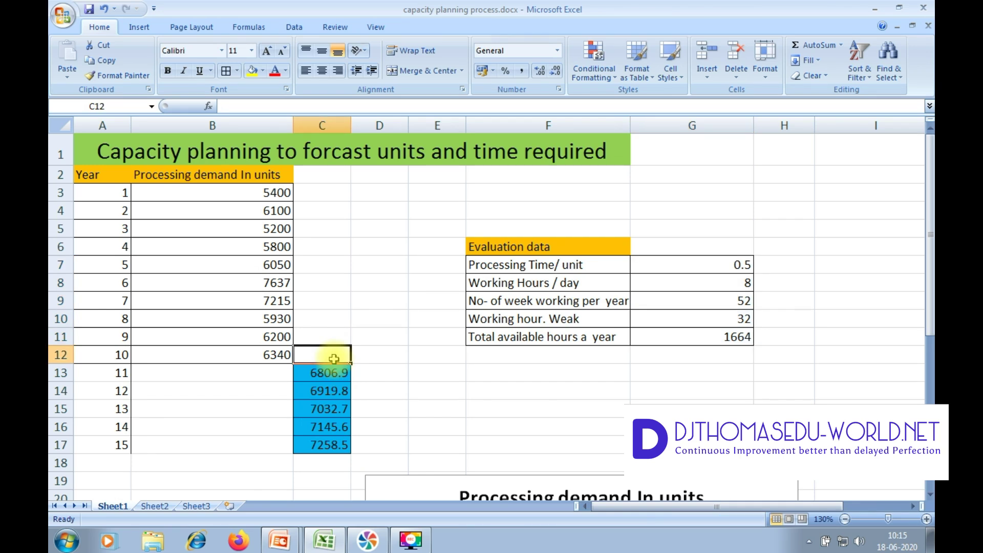
text(for)
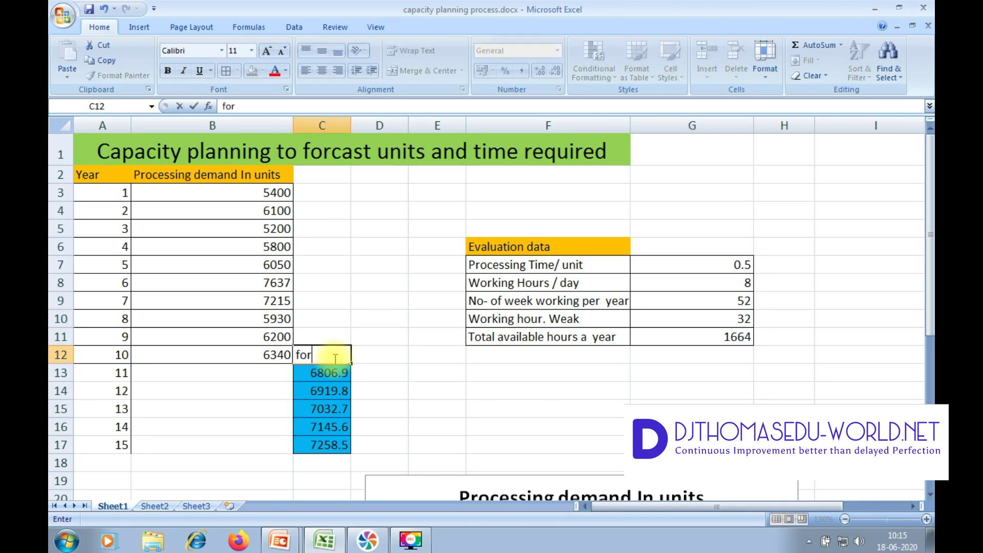
text(cast demand)
key(Return)
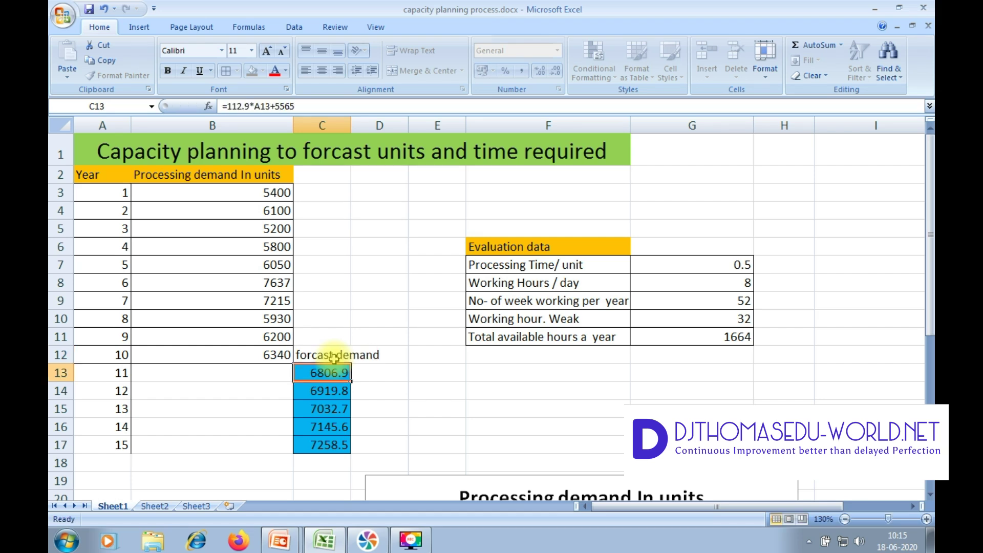
click(333, 357)
click(412, 50)
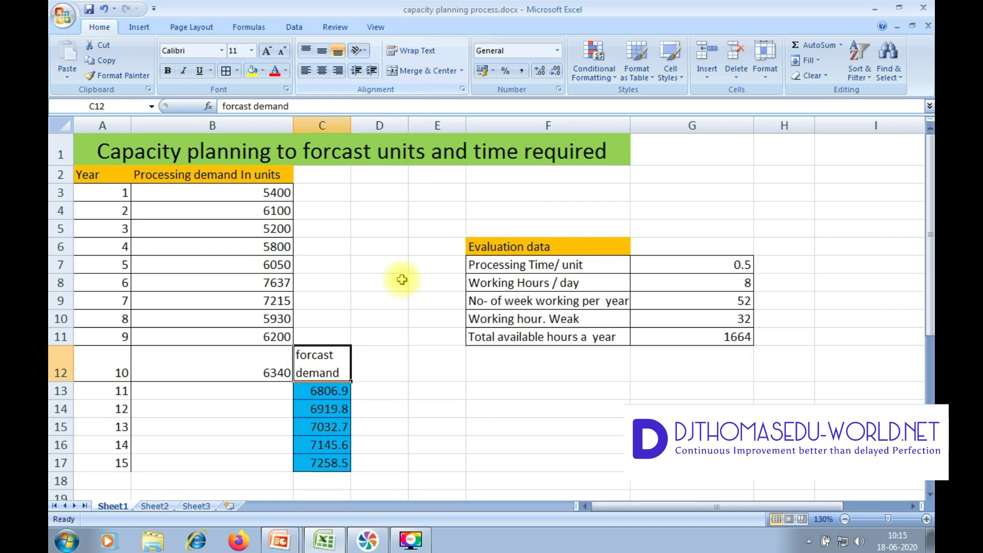
Add the heading "Time required" in D12 and wrap its text
click(386, 362)
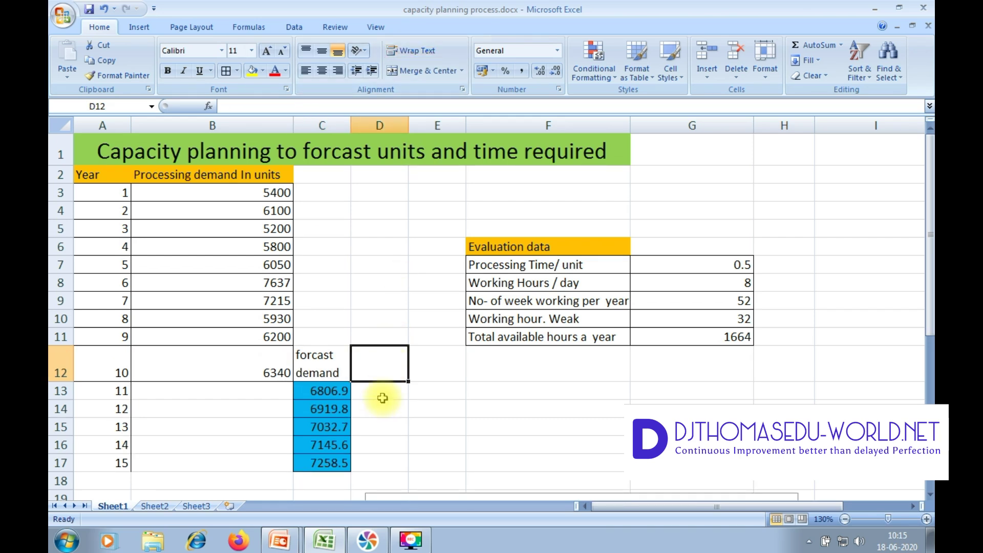
text(Ti)
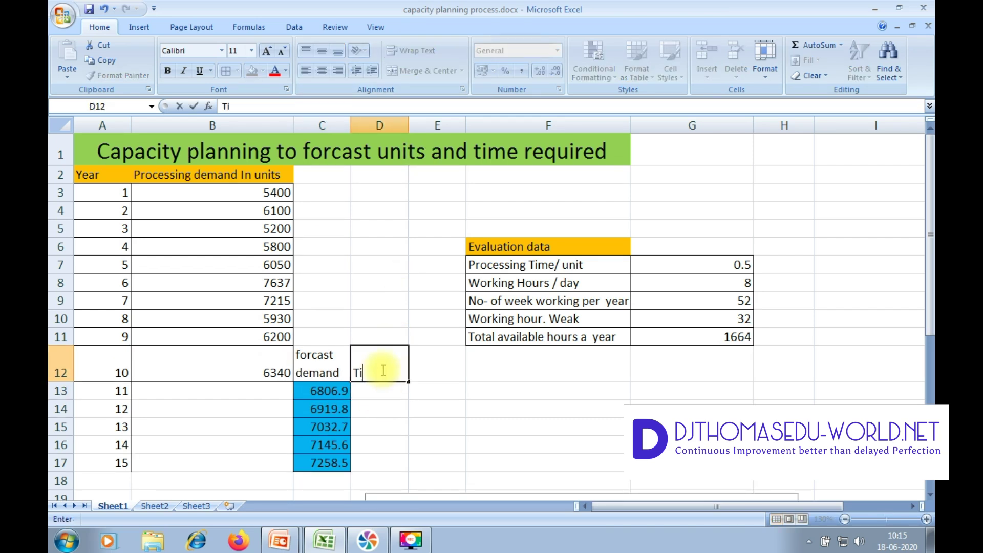
text(me required)
key(Return)
click(383, 369)
click(420, 52)
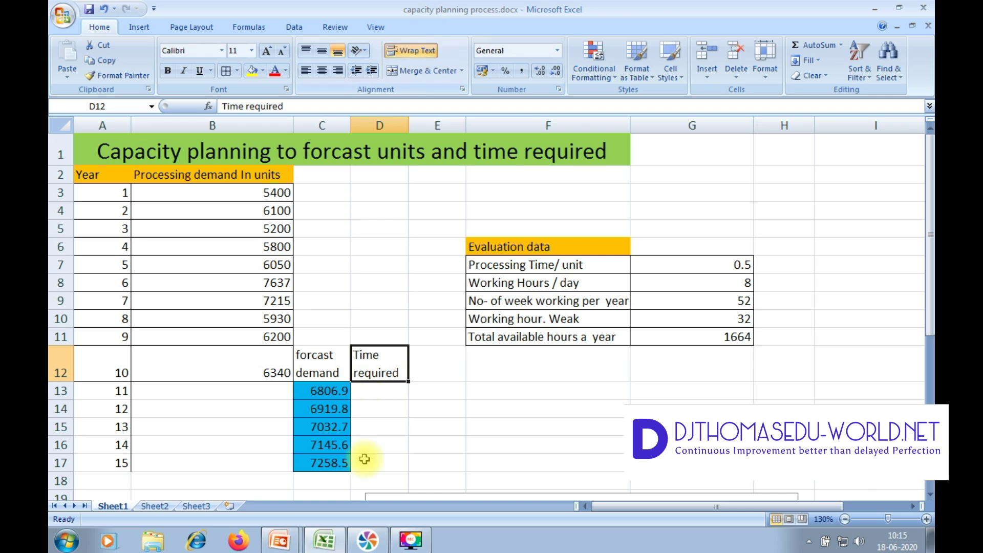
Calculate the year 11 time required in D13 with =C13*G7 and fill the formula down through D17
click(383, 394)
text(=)
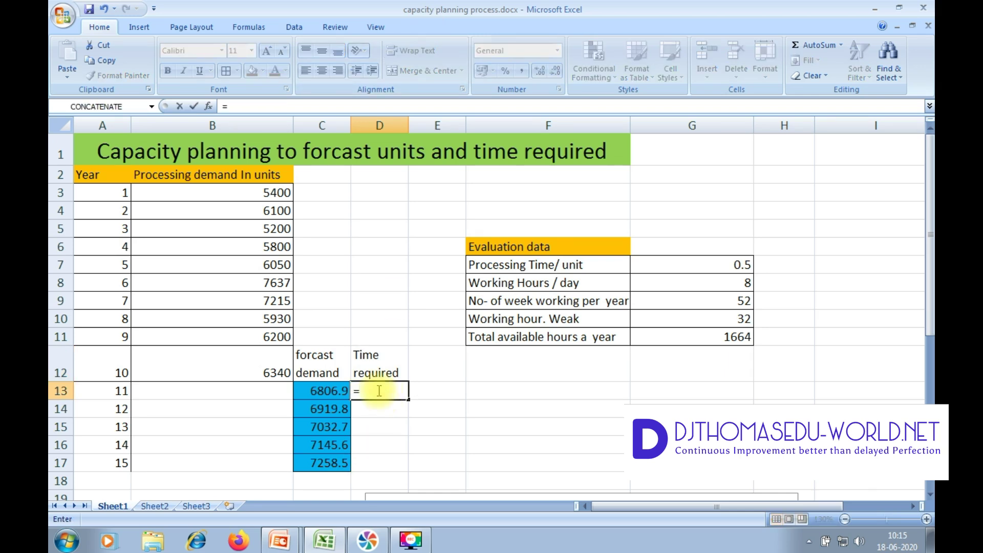
click(321, 397)
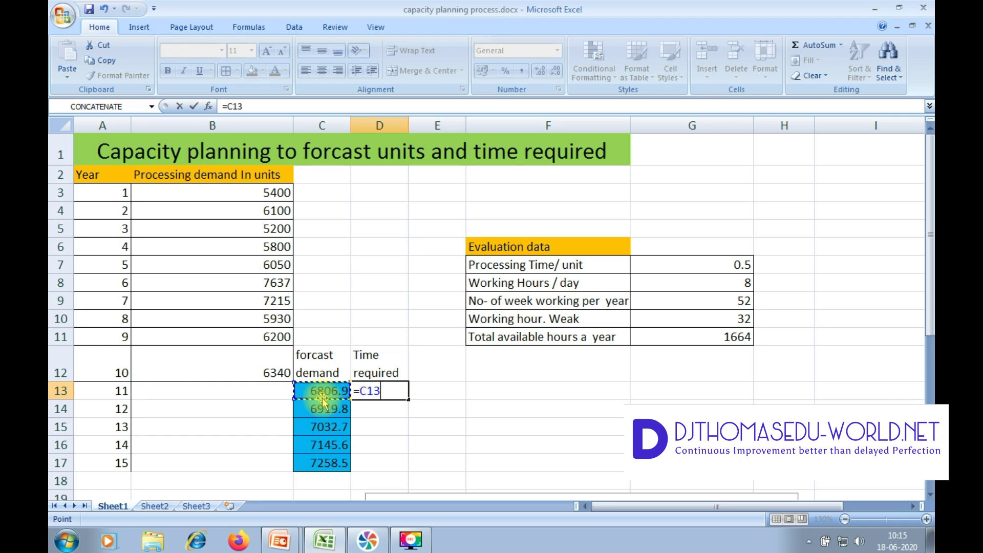
text(*)
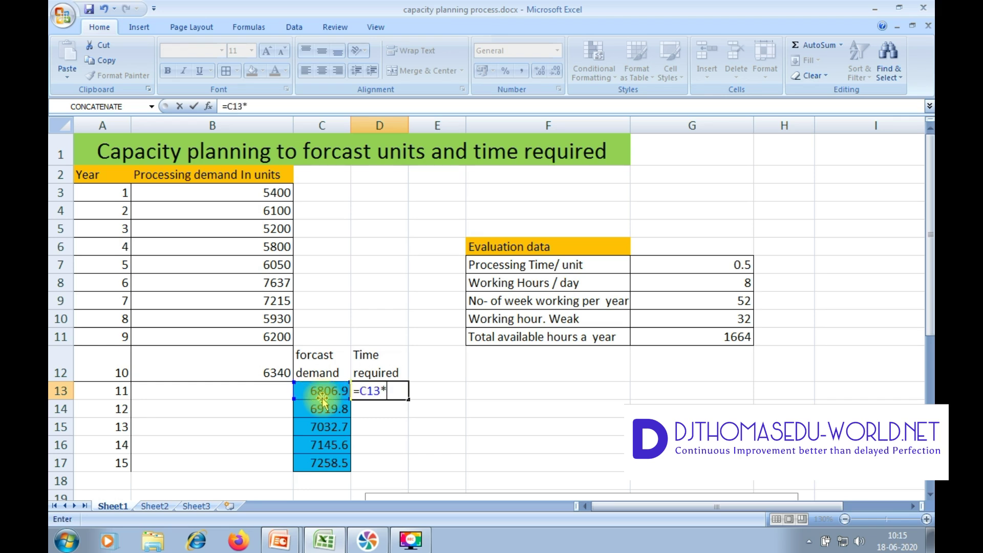
click(685, 259)
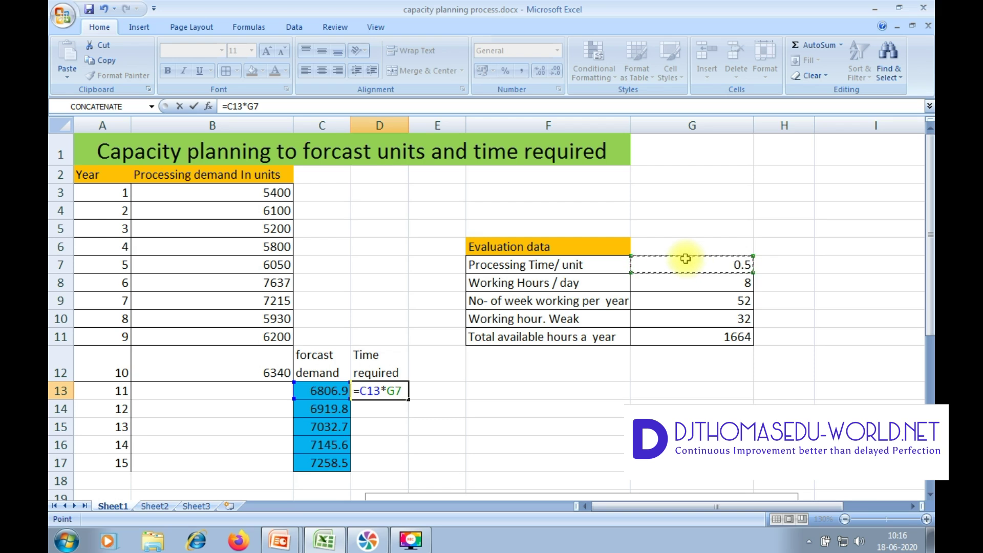
key(Return)
click(381, 394)
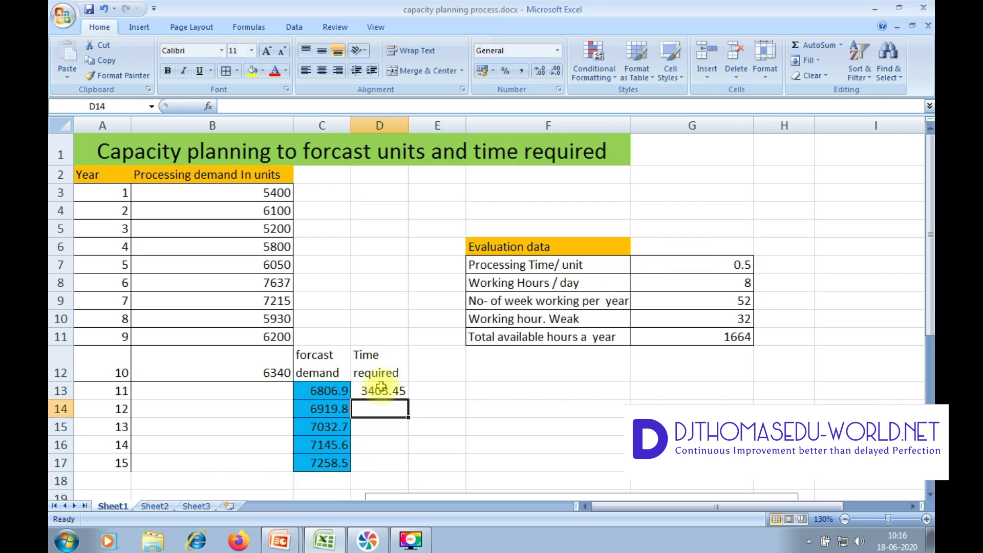
drag(409, 406, 402, 464)
Make the processing time reference absolute in D13 as =C13*$G$7 and refill the formula down through D17
click(257, 107)
drag(258, 106, 250, 108)
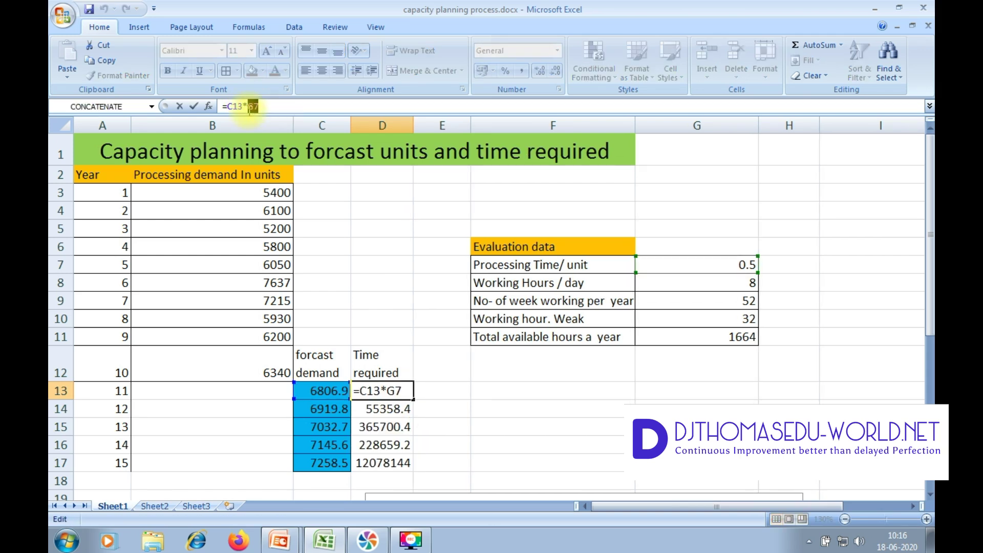
key(F4)
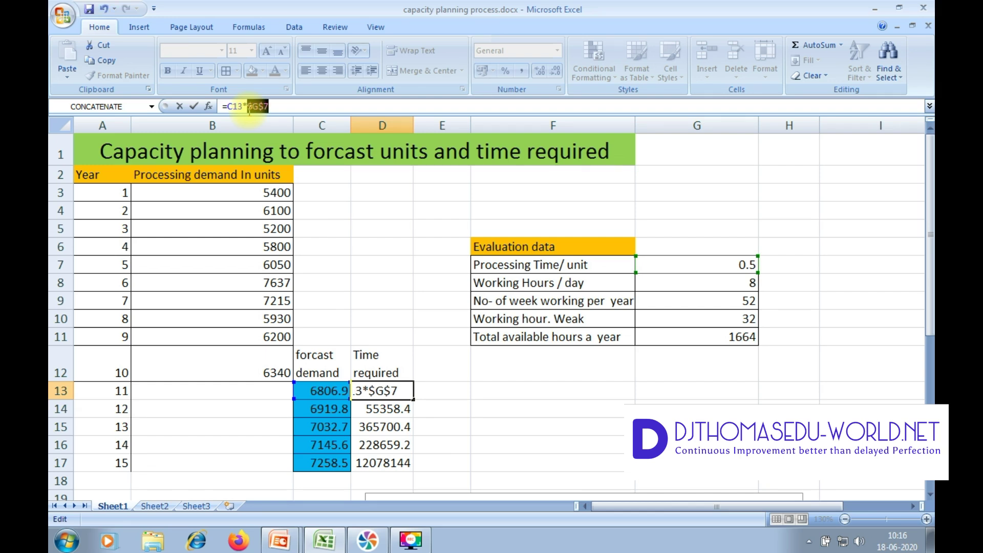
key(Return)
click(393, 397)
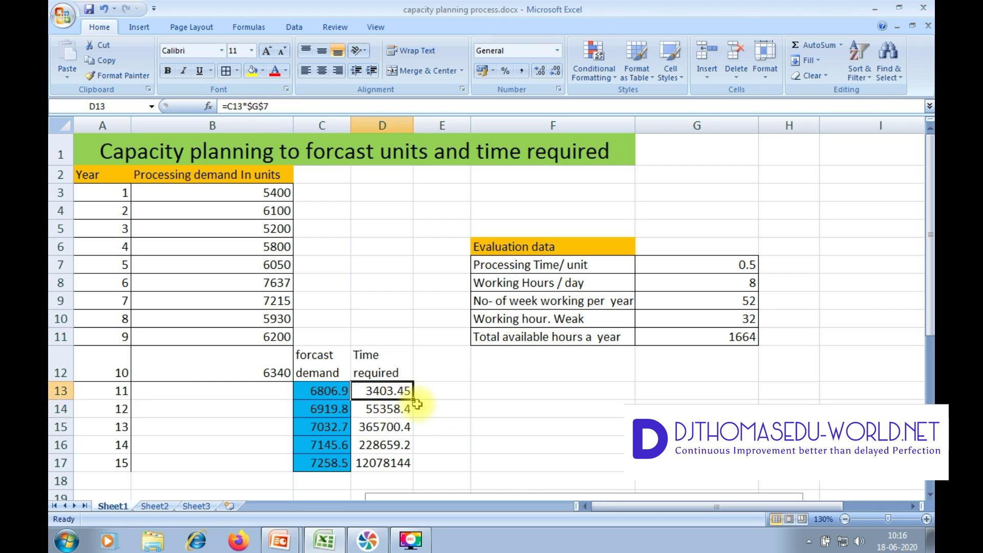
drag(414, 400, 437, 472)
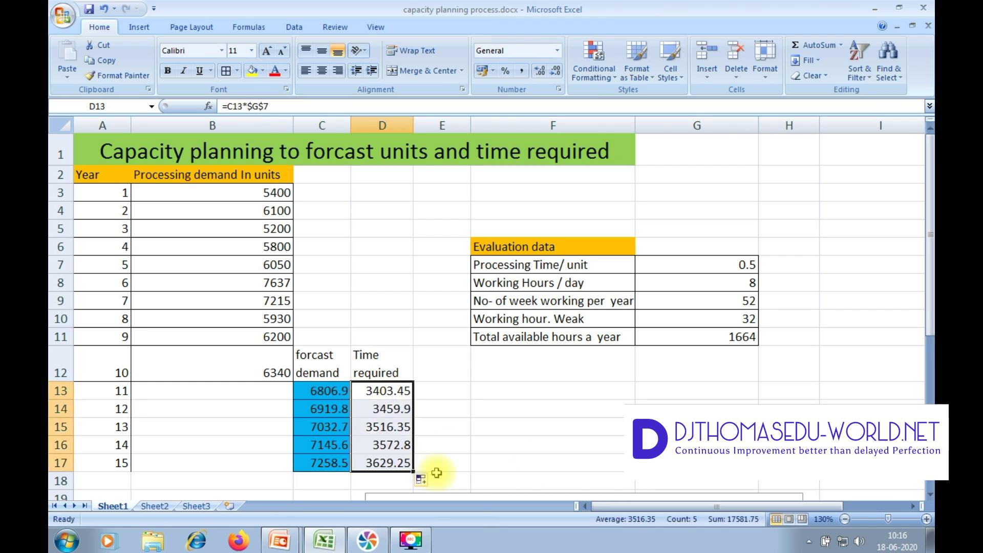
Divide the year 11 time required by the total available yearly hours in E13 with =D13/$G$11
click(463, 389)
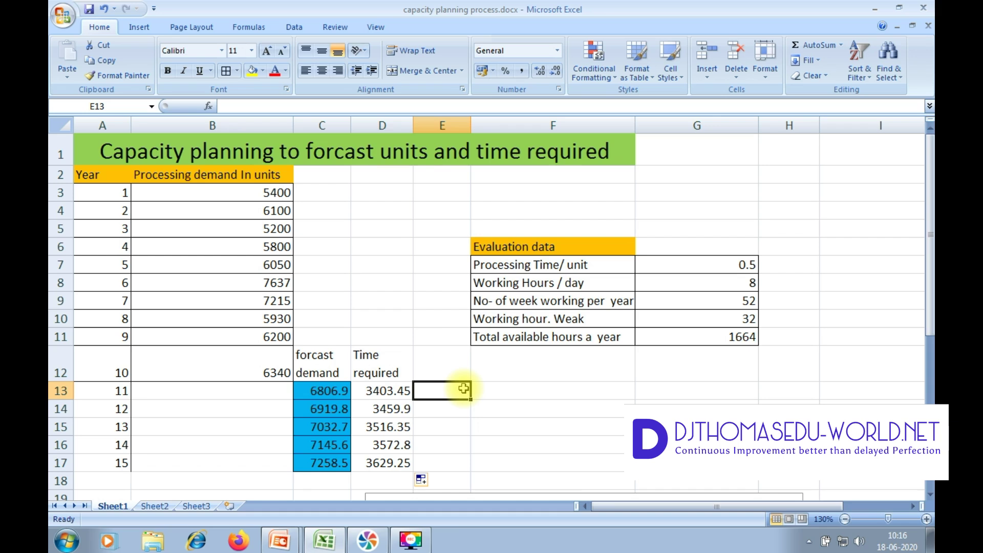
click(317, 392)
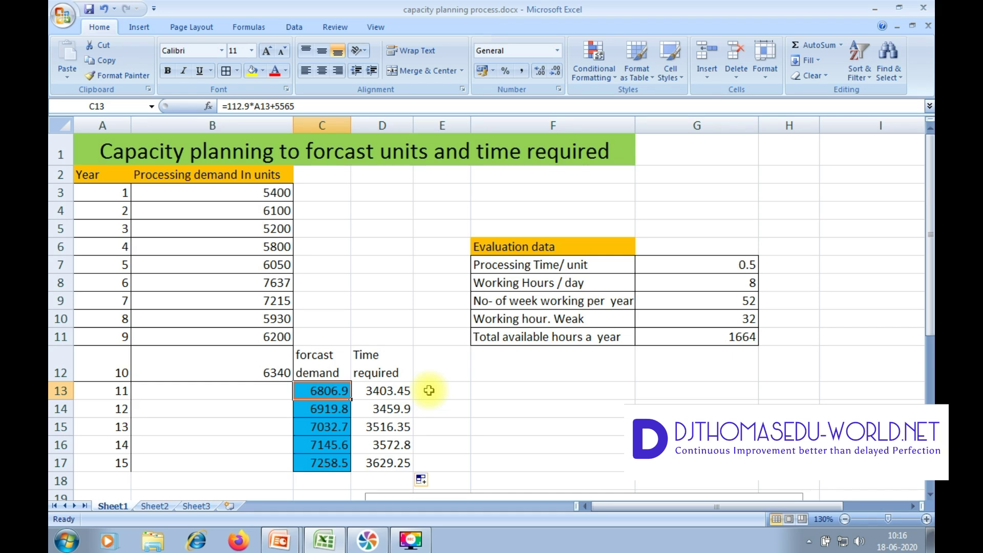
click(390, 391)
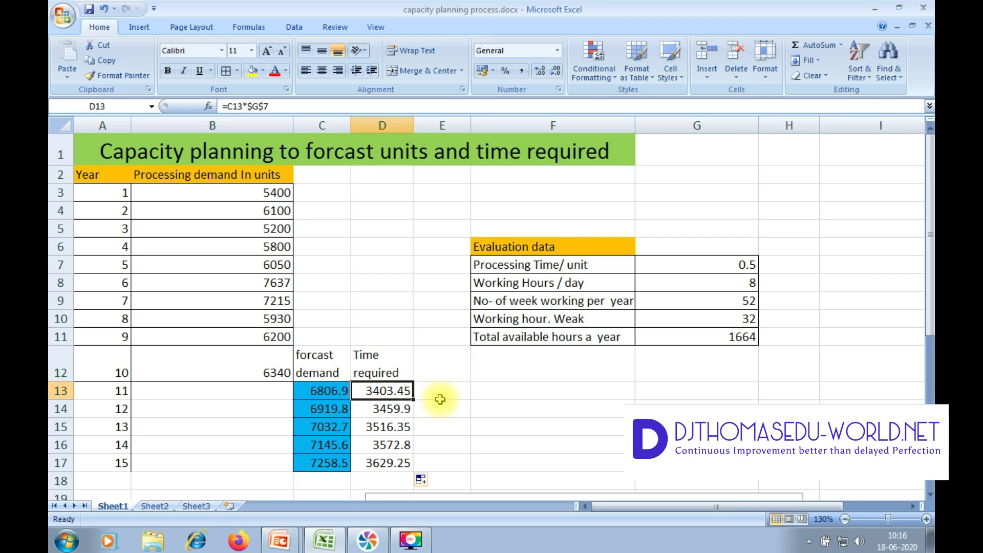
click(444, 397)
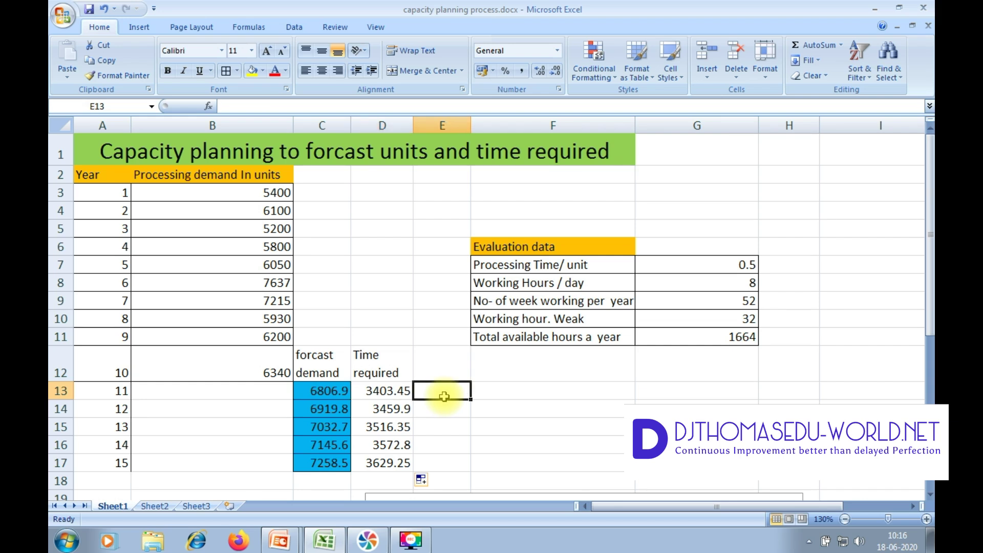
text(=)
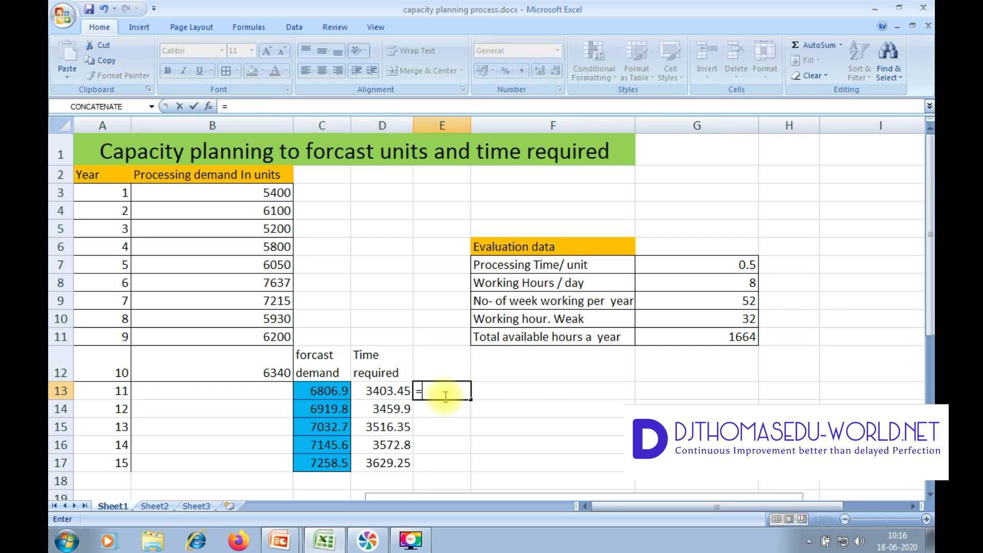
click(399, 395)
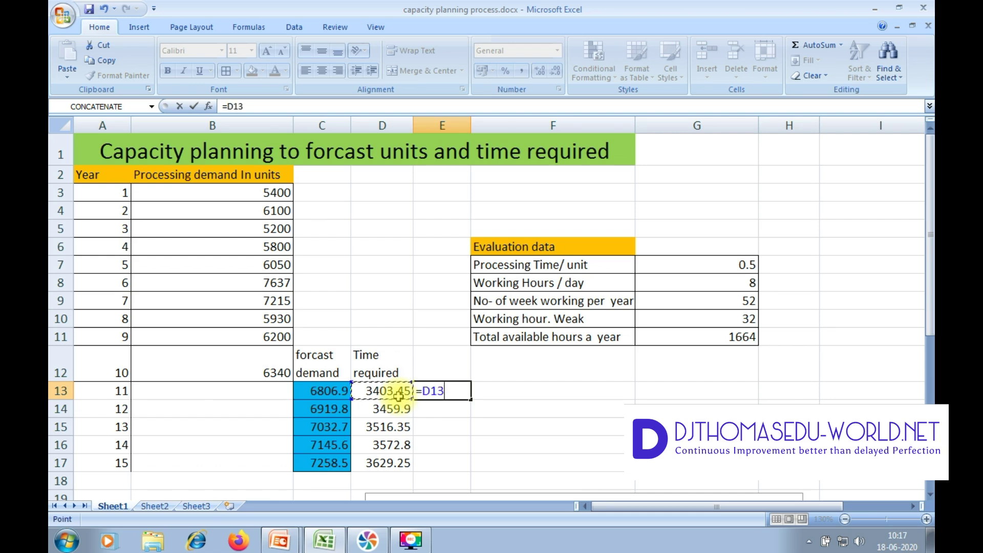
text(/)
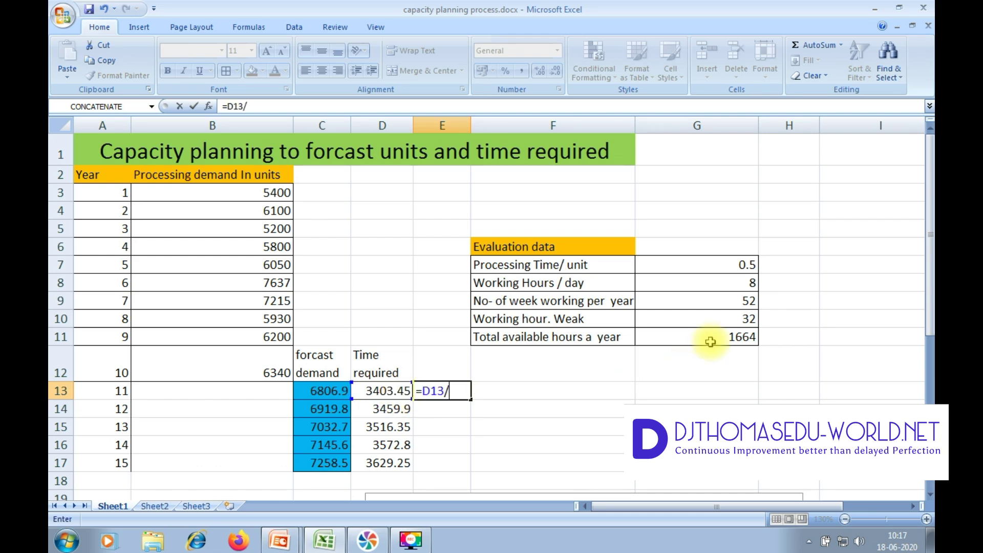
click(710, 342)
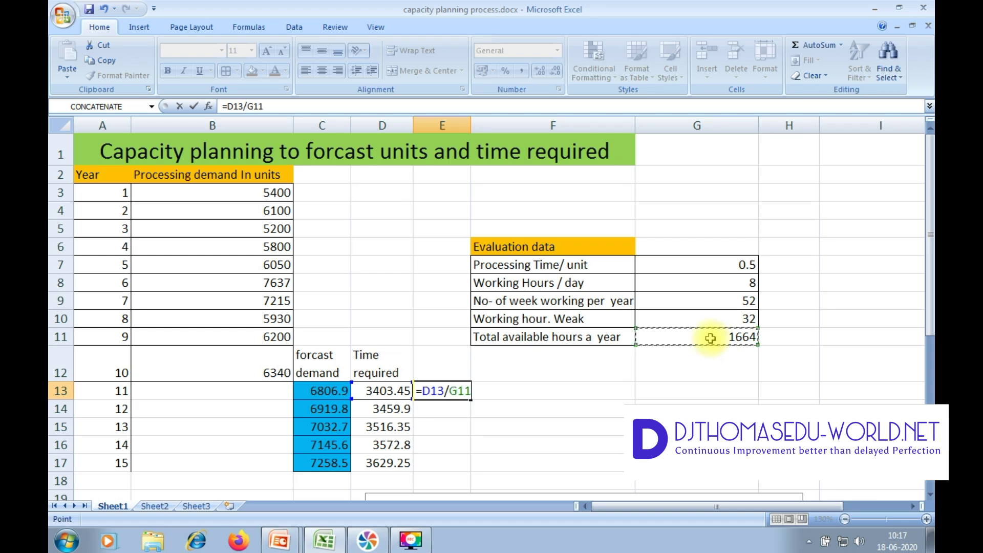
double_click(256, 106)
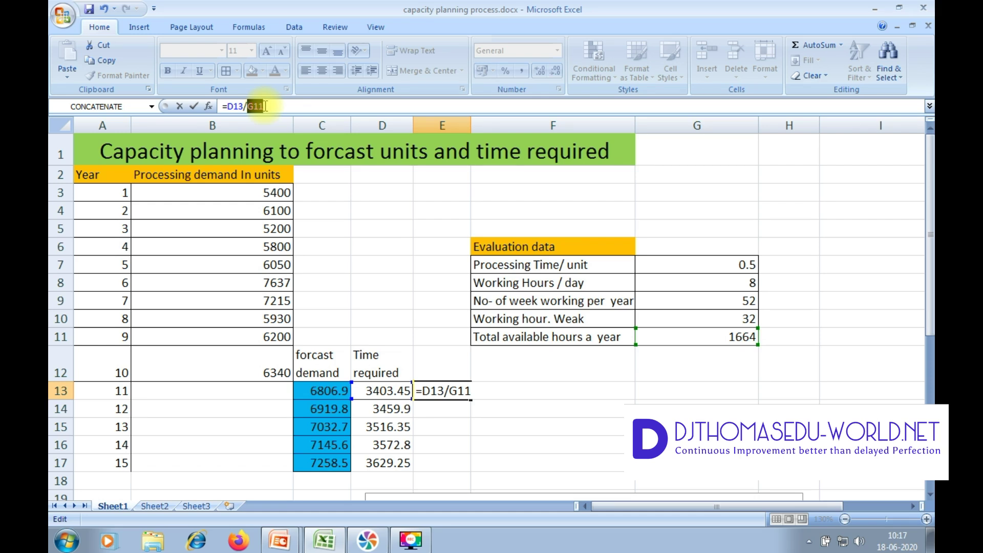
key(F4)
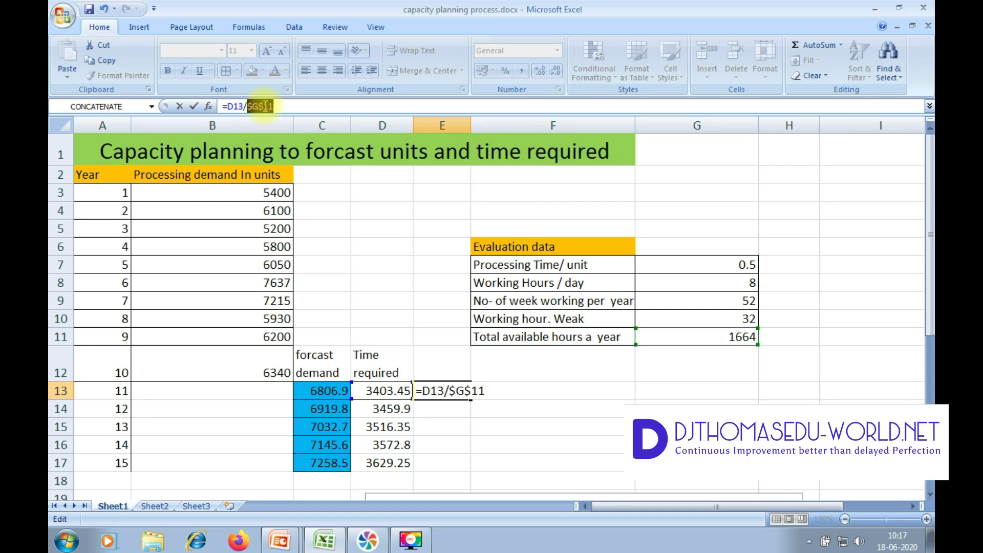
key(Return)
Fill the E13 formula down through E17 for years 12 to 15
click(447, 392)
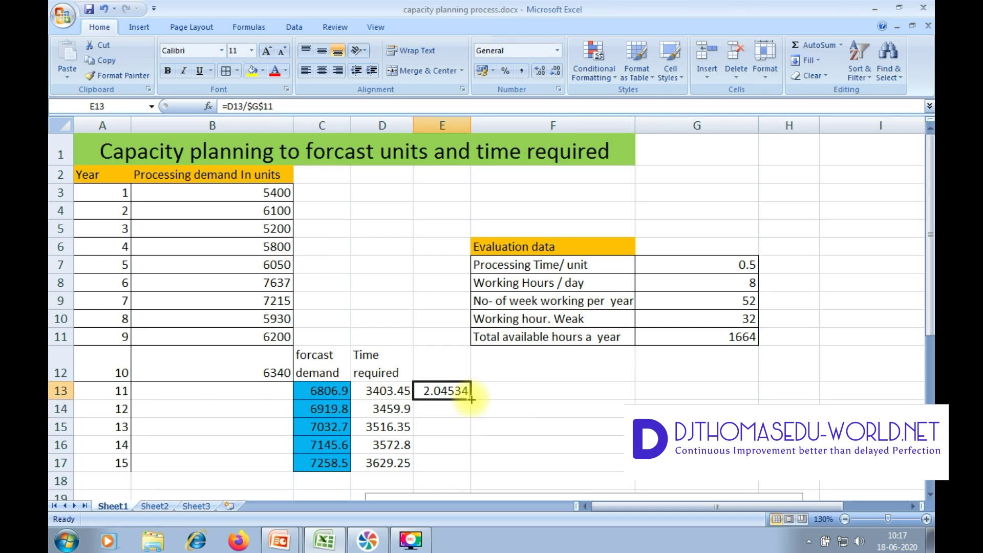
drag(471, 399, 467, 467)
click(501, 394)
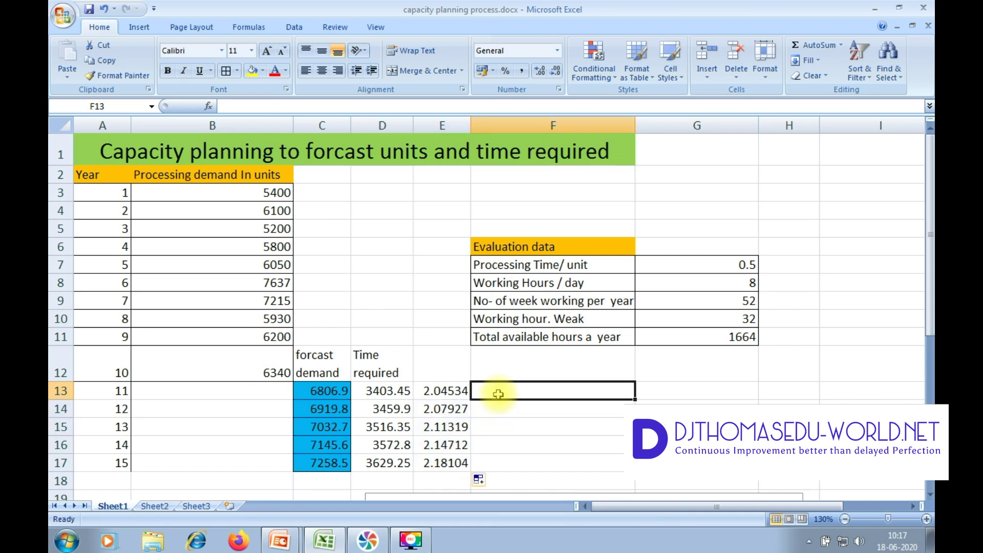
click(447, 398)
drag(448, 400, 446, 465)
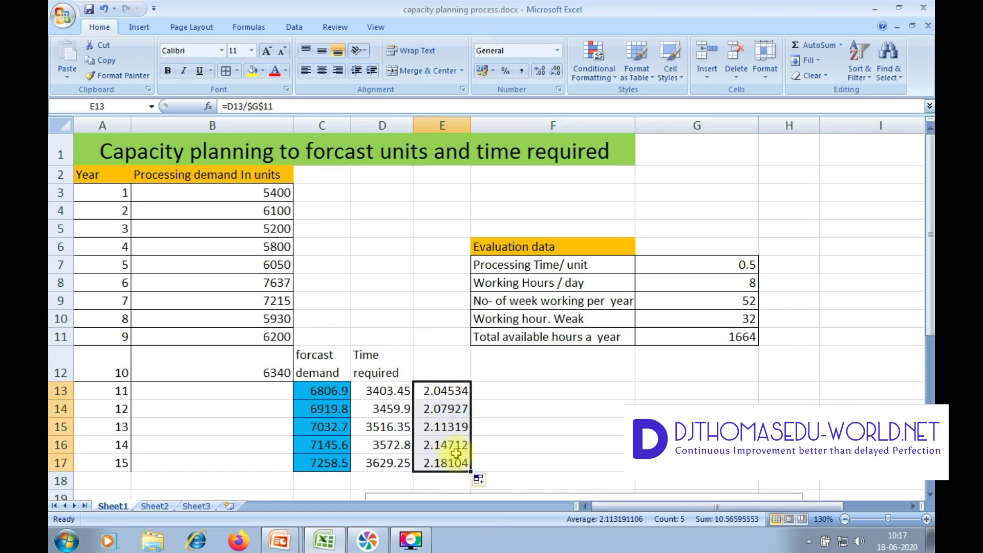
Review the past demand, forecast demand, evaluation data, time required and column E ratios, checking how their formulas relate
click(432, 359)
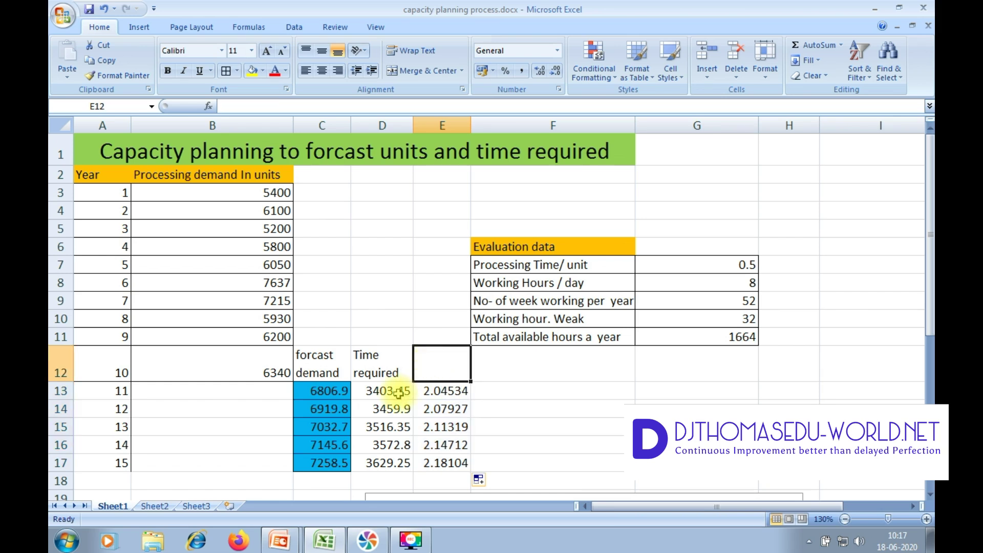
click(318, 390)
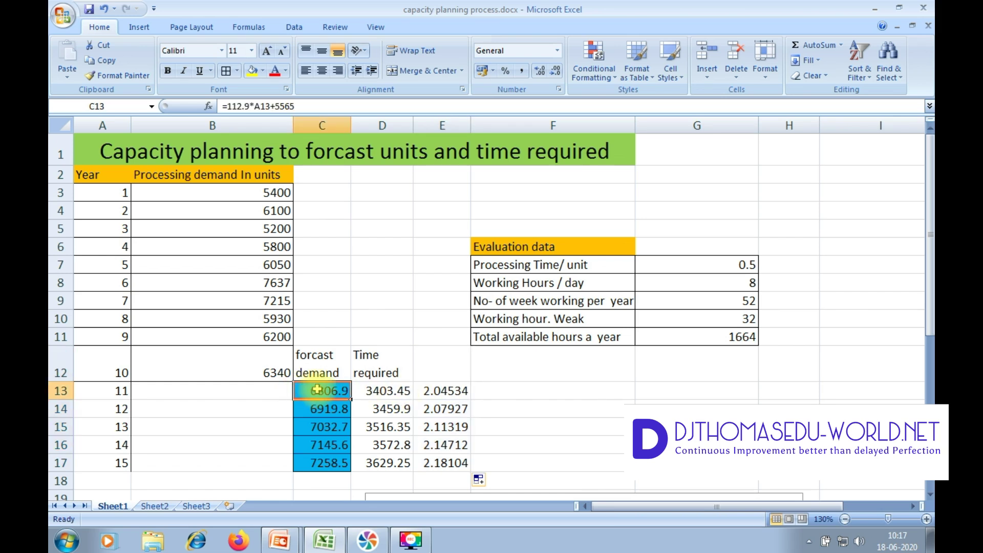
click(380, 393)
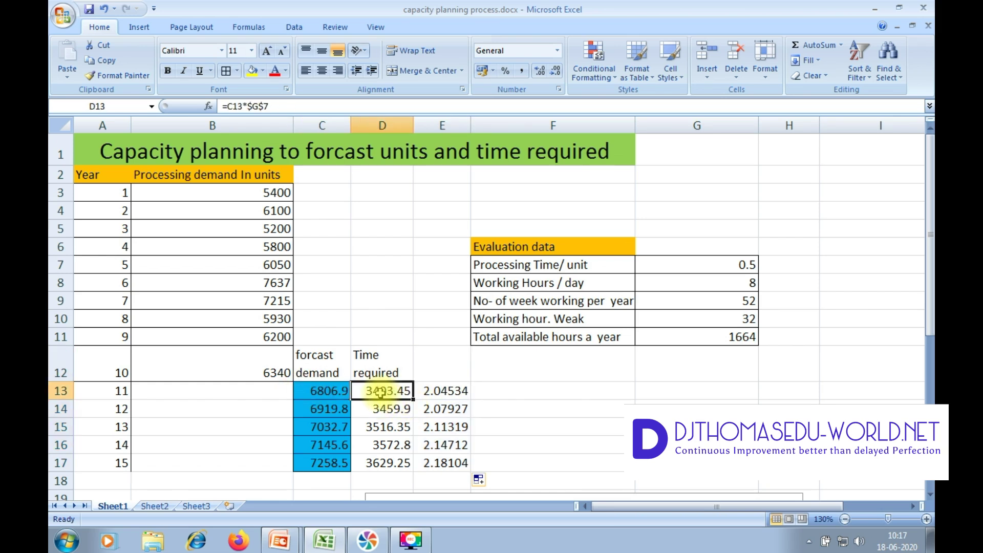
click(435, 392)
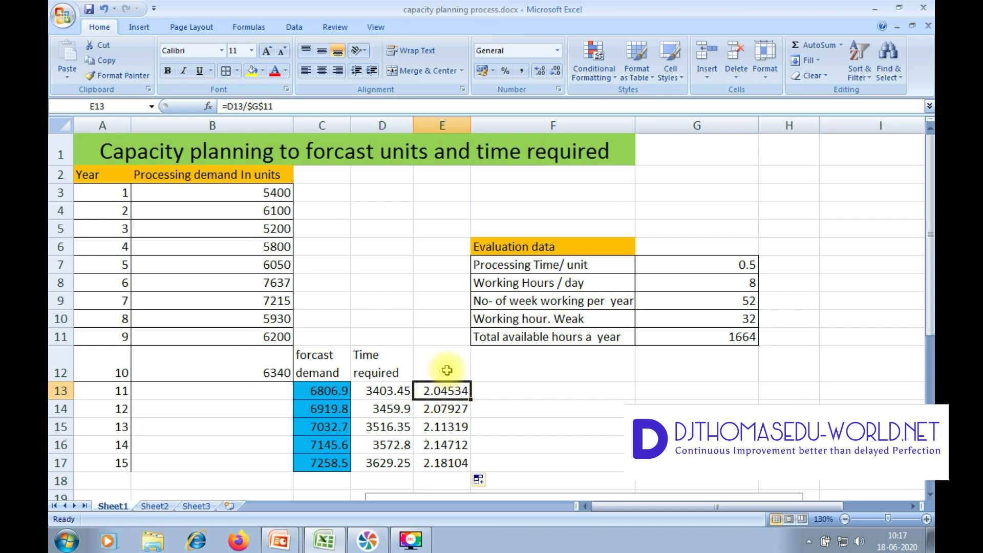
click(447, 370)
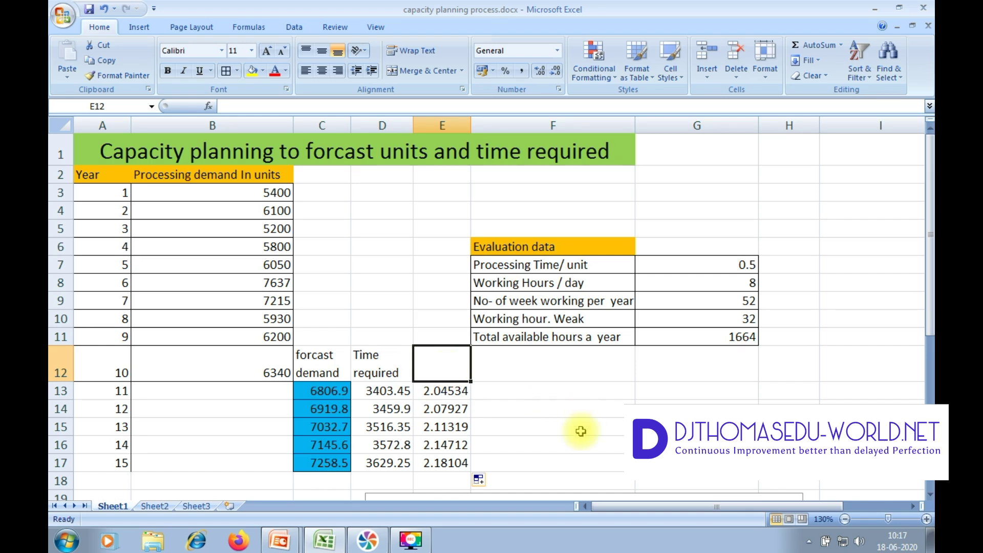
drag(191, 184, 192, 364)
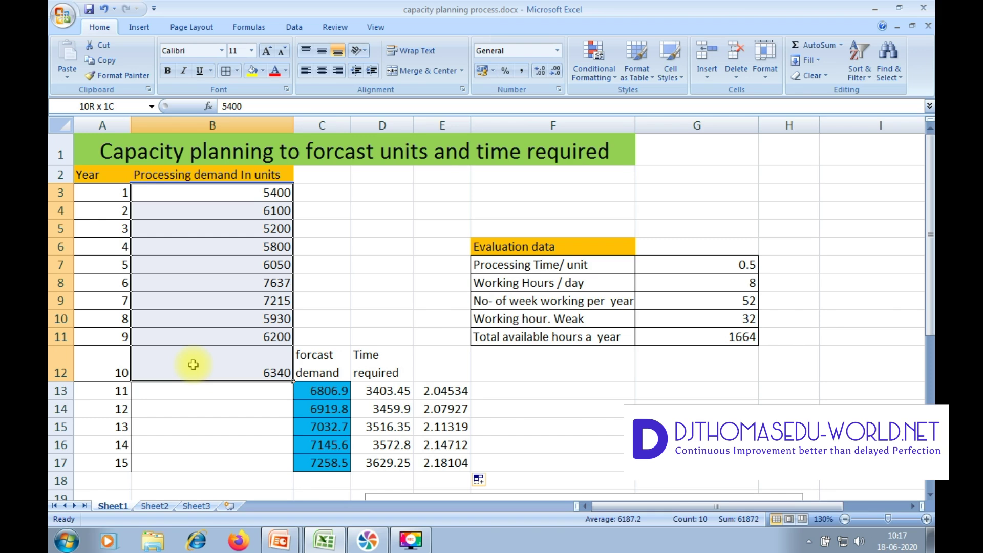
drag(317, 392, 311, 457)
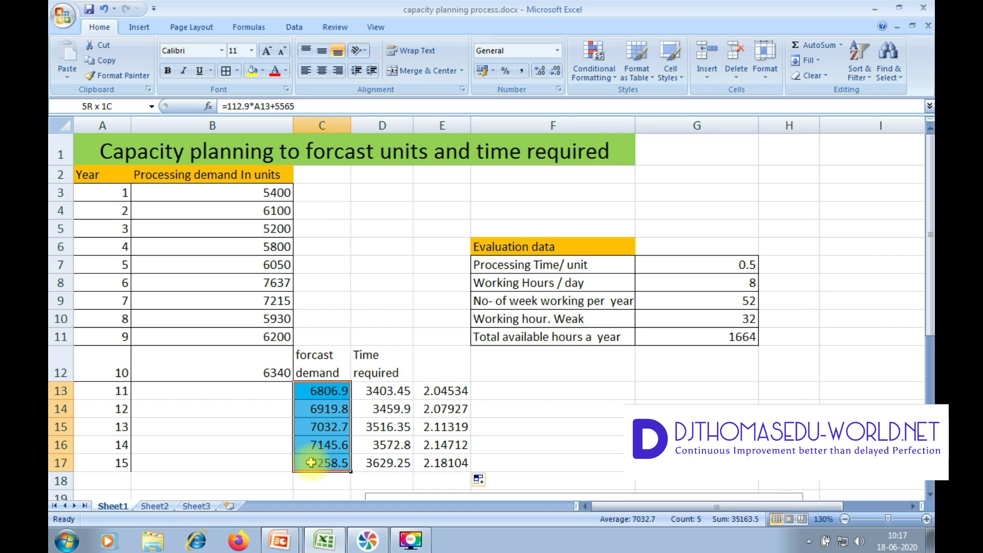
drag(311, 463, 311, 463)
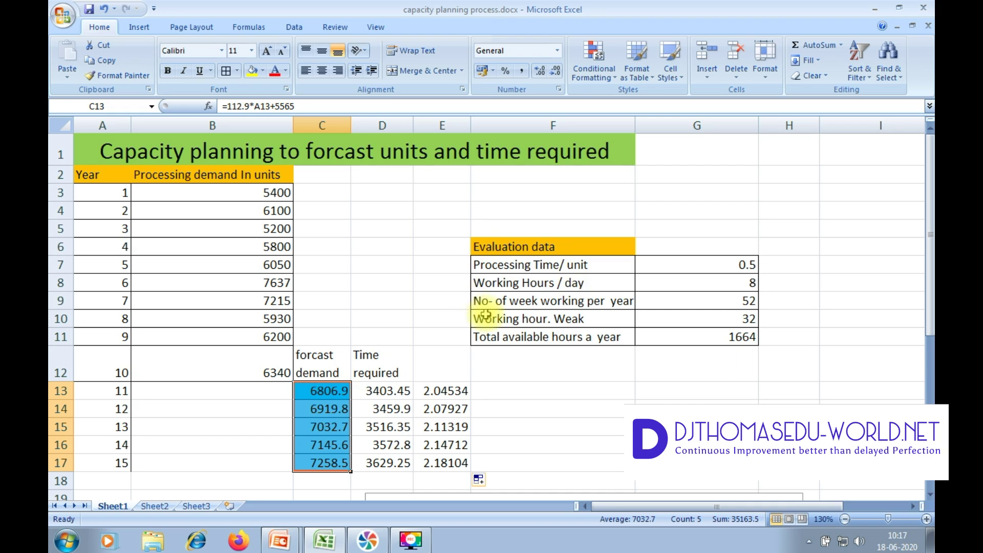
click(692, 262)
click(703, 282)
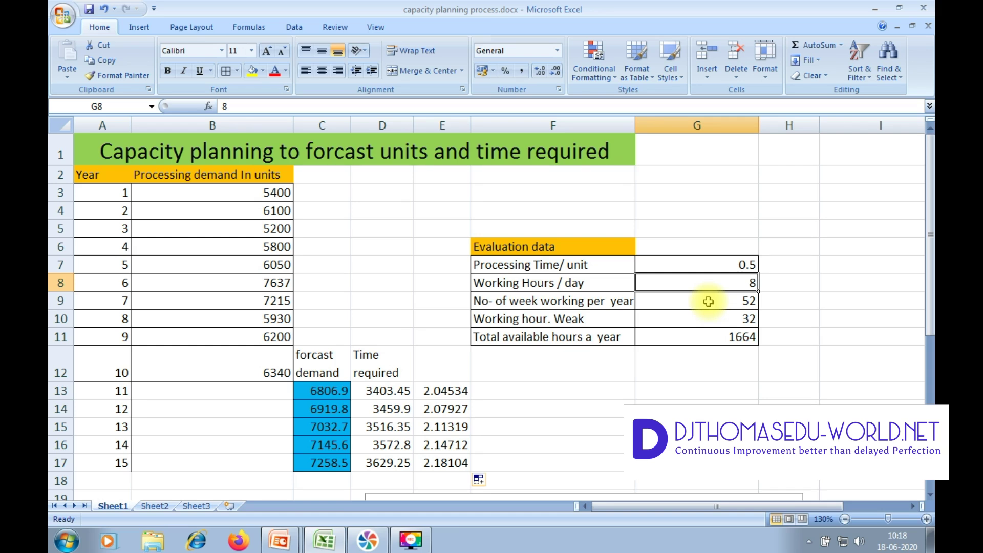
click(708, 302)
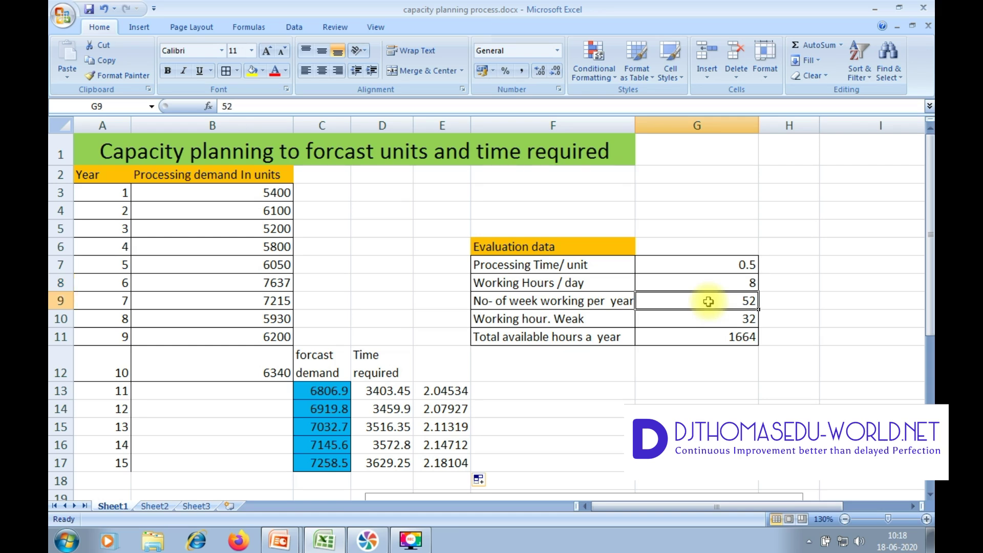
click(708, 338)
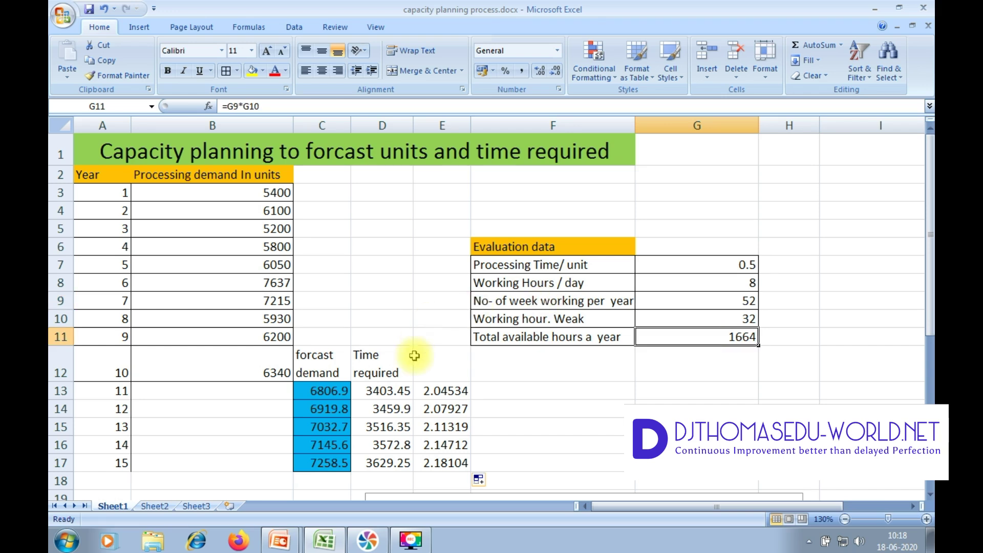
drag(401, 392, 398, 461)
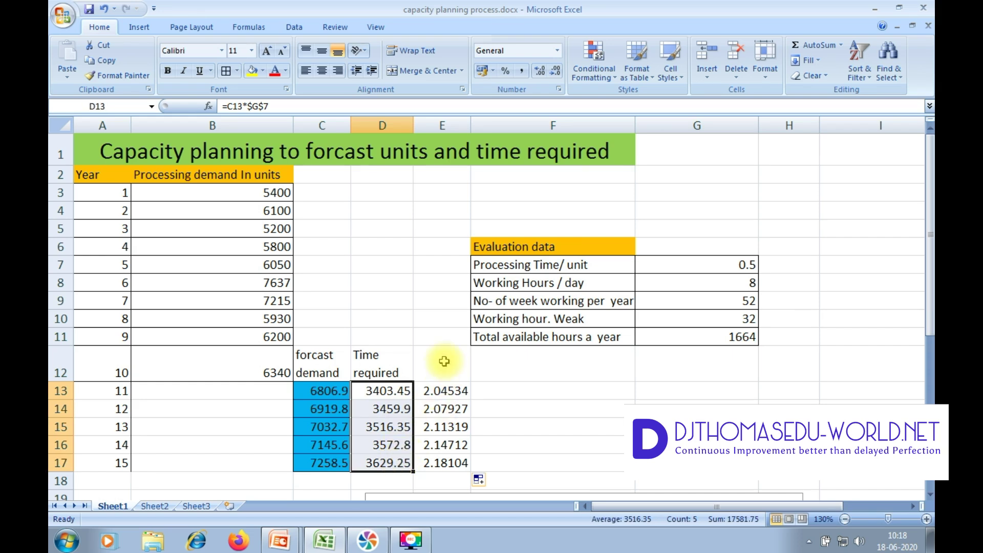
click(403, 394)
click(438, 390)
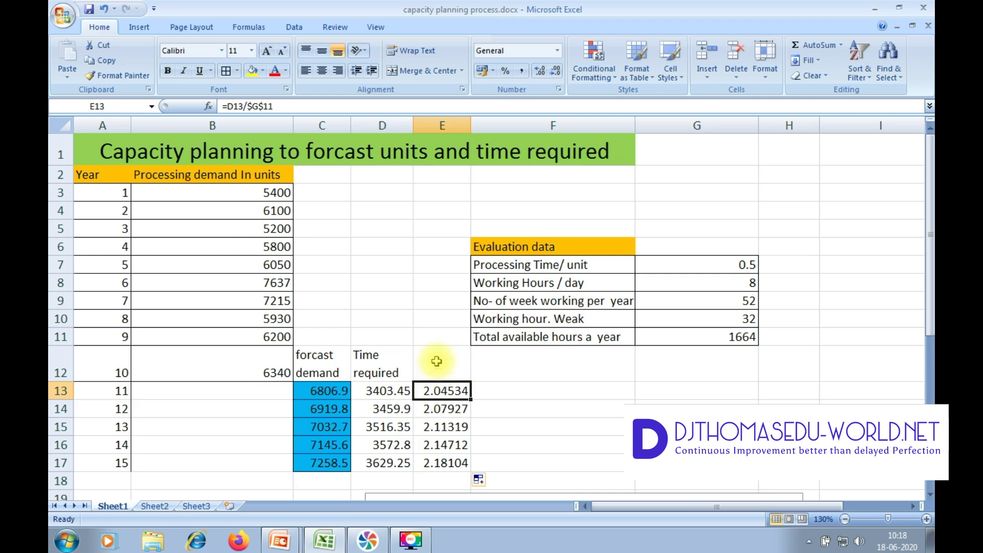
click(437, 361)
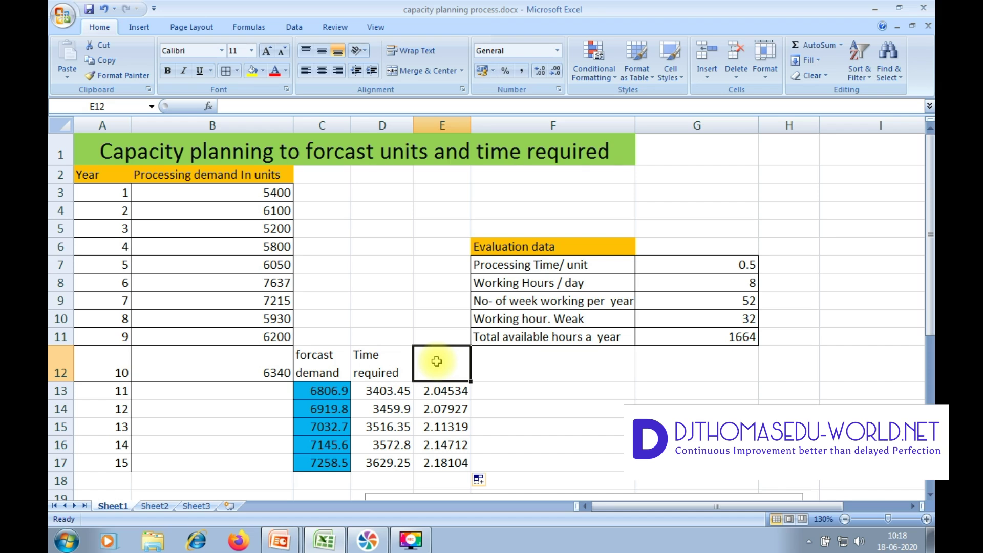
click(332, 391)
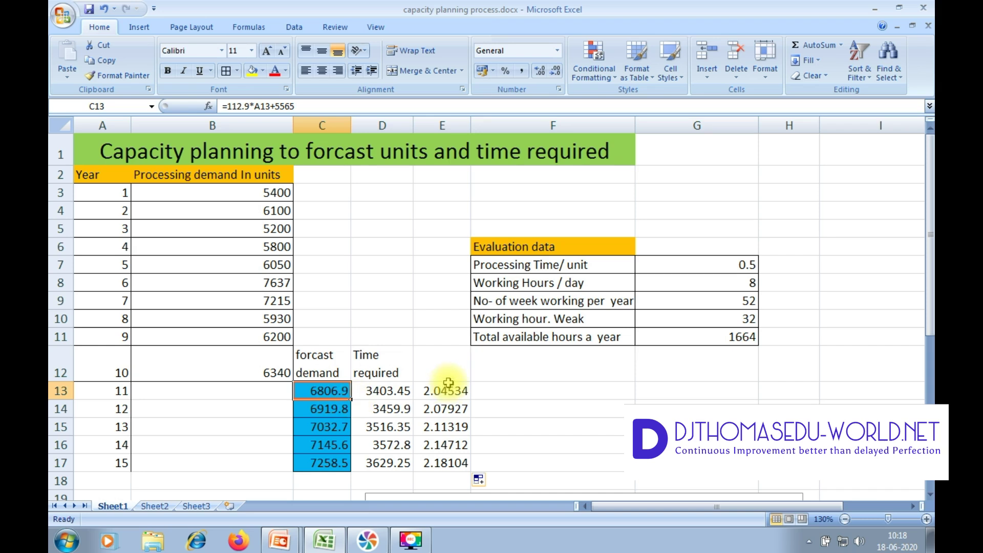
click(444, 364)
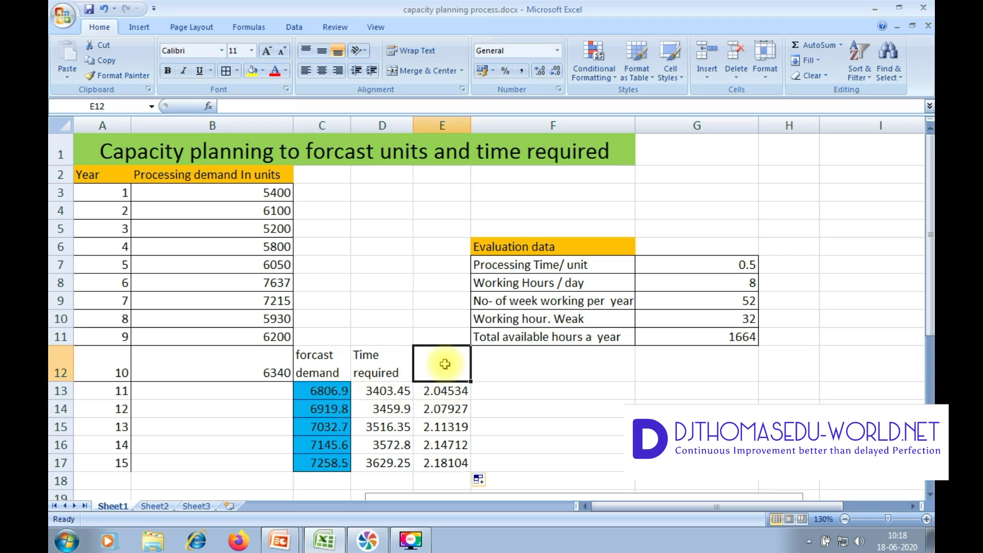